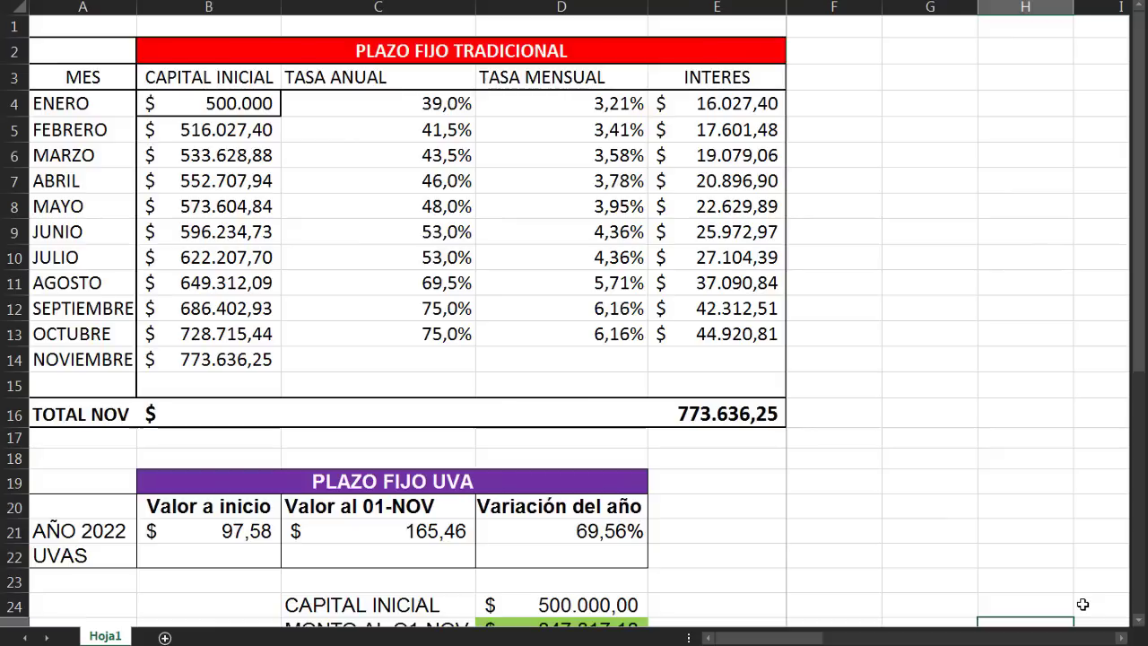
Step: Look over the January row of the PLAZO FIJO TRADICIONAL table, from the month to its initial capital
{"action": "left_click", "coordinate": [852, 83]}
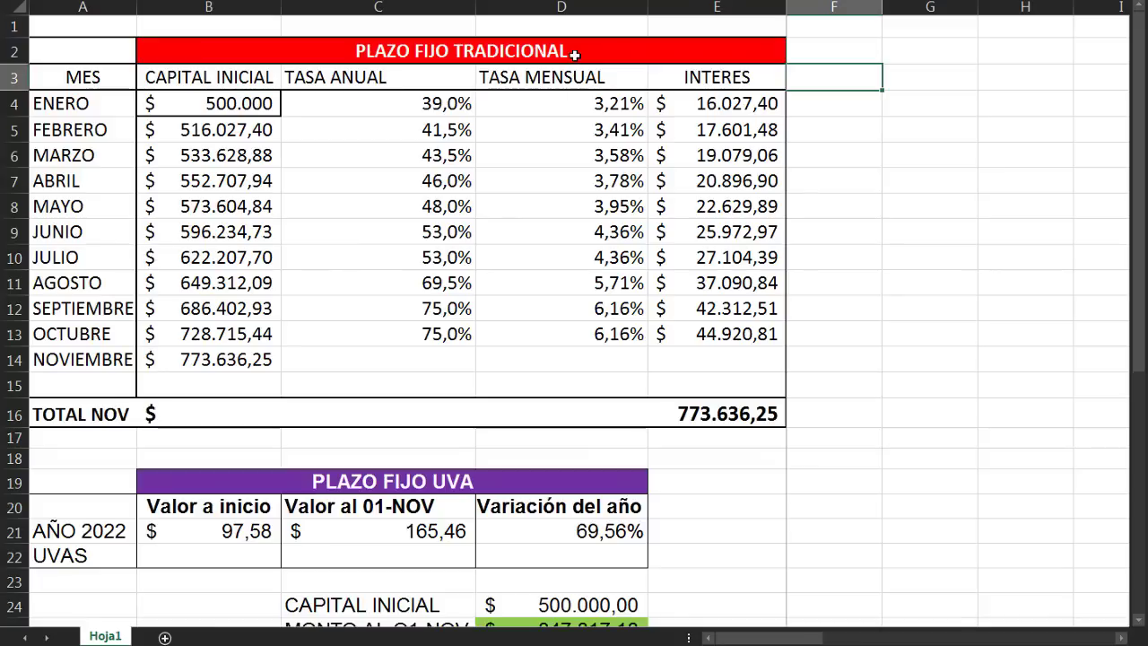
{"action": "left_click", "coordinate": [59, 101]}
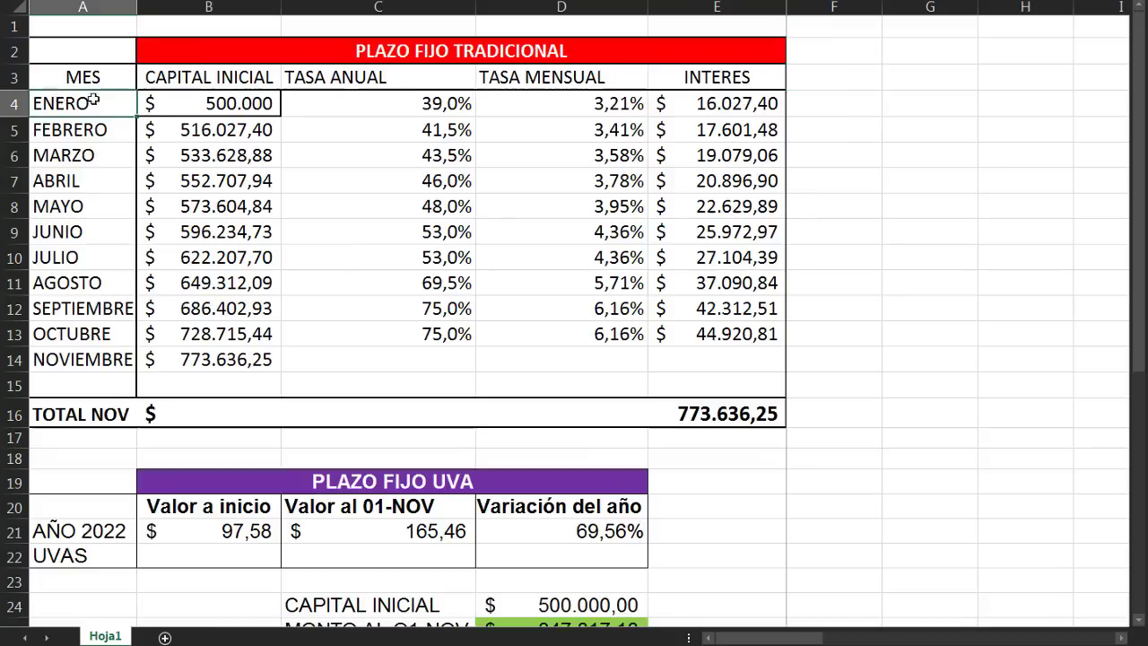
{"action": "left_click", "coordinate": [210, 100]}
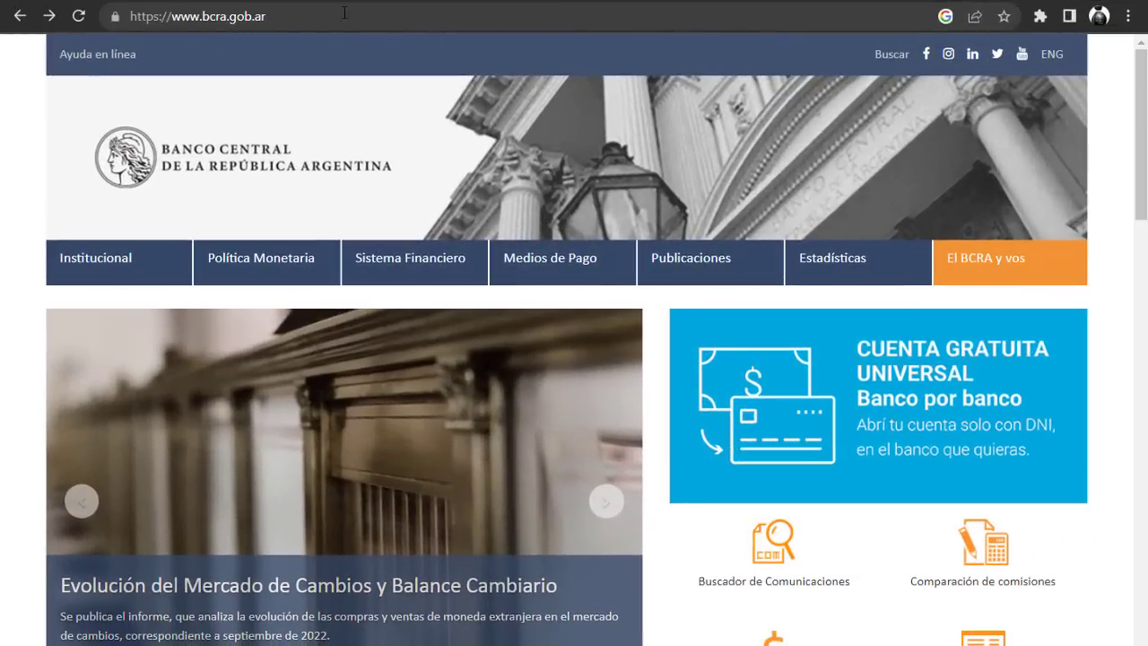
Step: On the BCRA website, look up the nominal annual (n.a.) series of the minimum fixed-term deposit rate for individuals up to $10 million
{"action": "left_click", "coordinate": [312, 20]}
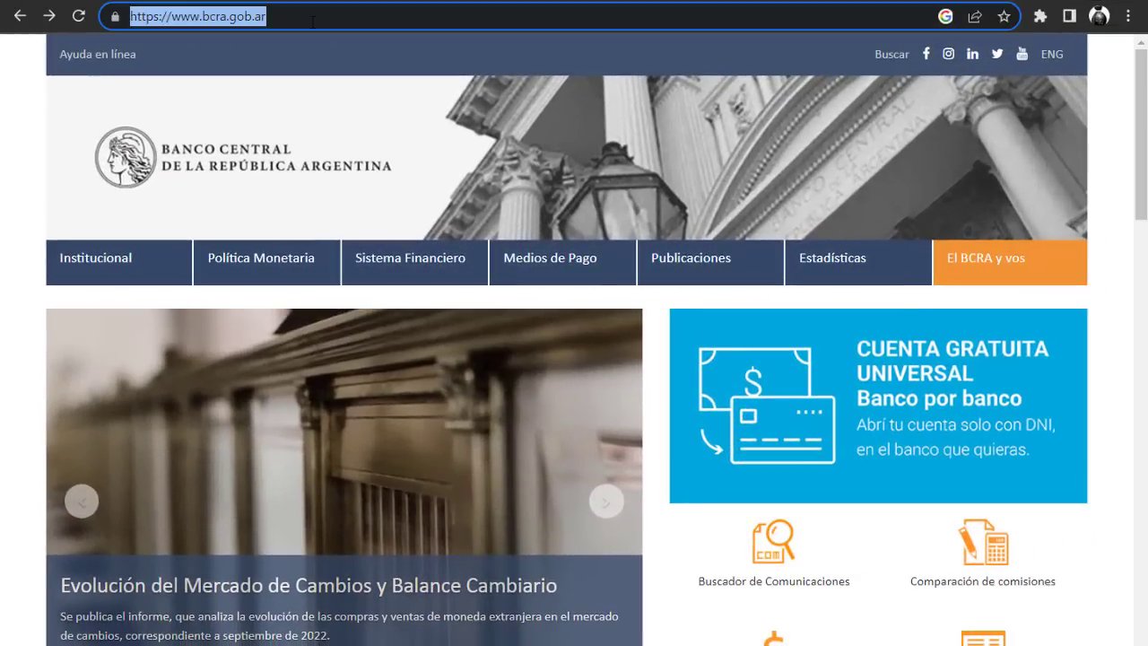
{"action": "scroll", "coordinate": [884, 264], "scroll_direction": "down", "scroll_amount": 2}
{"action": "scroll", "coordinate": [888, 271], "scroll_direction": "down", "scroll_amount": 4}
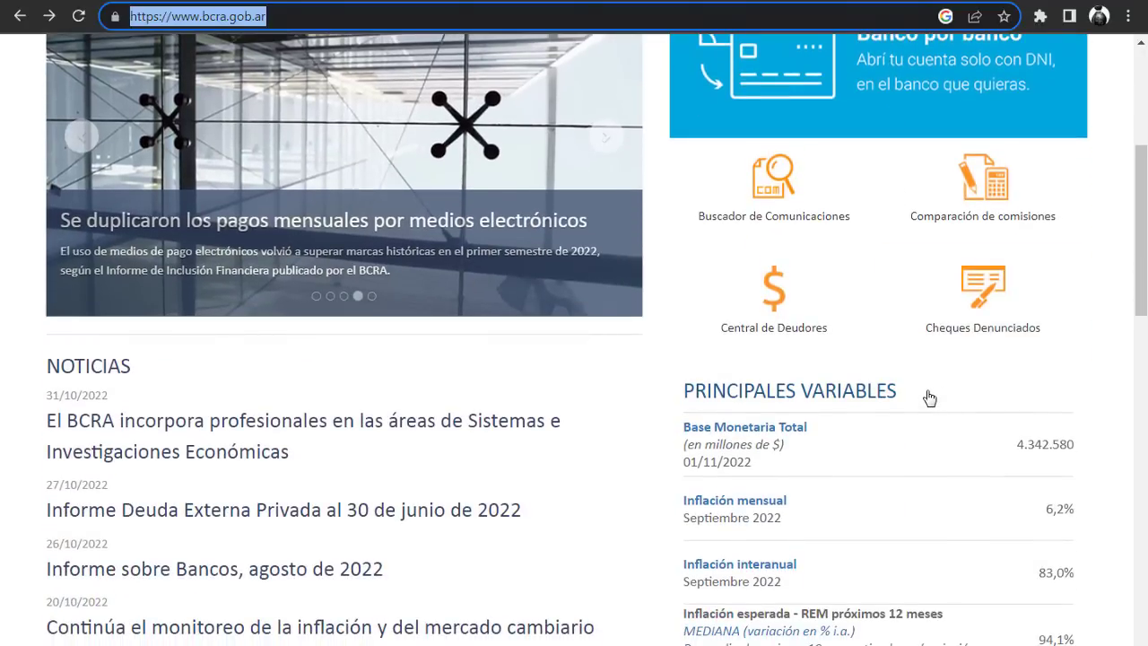
{"action": "scroll", "coordinate": [929, 397], "scroll_direction": "down", "scroll_amount": 5}
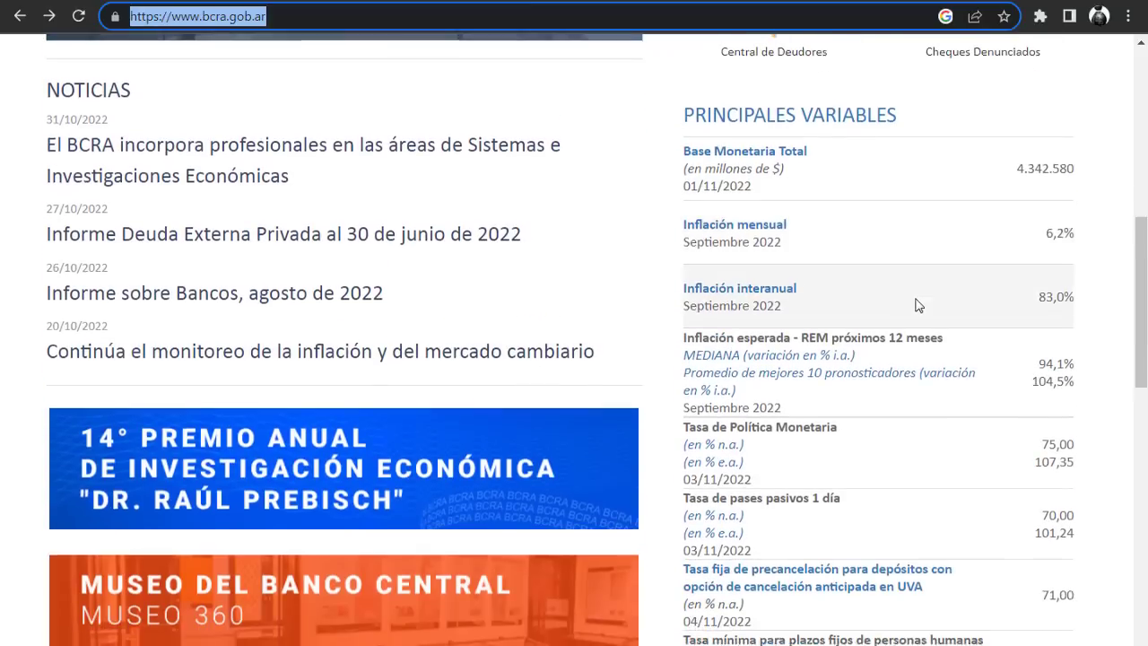
{"action": "scroll", "coordinate": [918, 308], "scroll_direction": "down", "scroll_amount": 3}
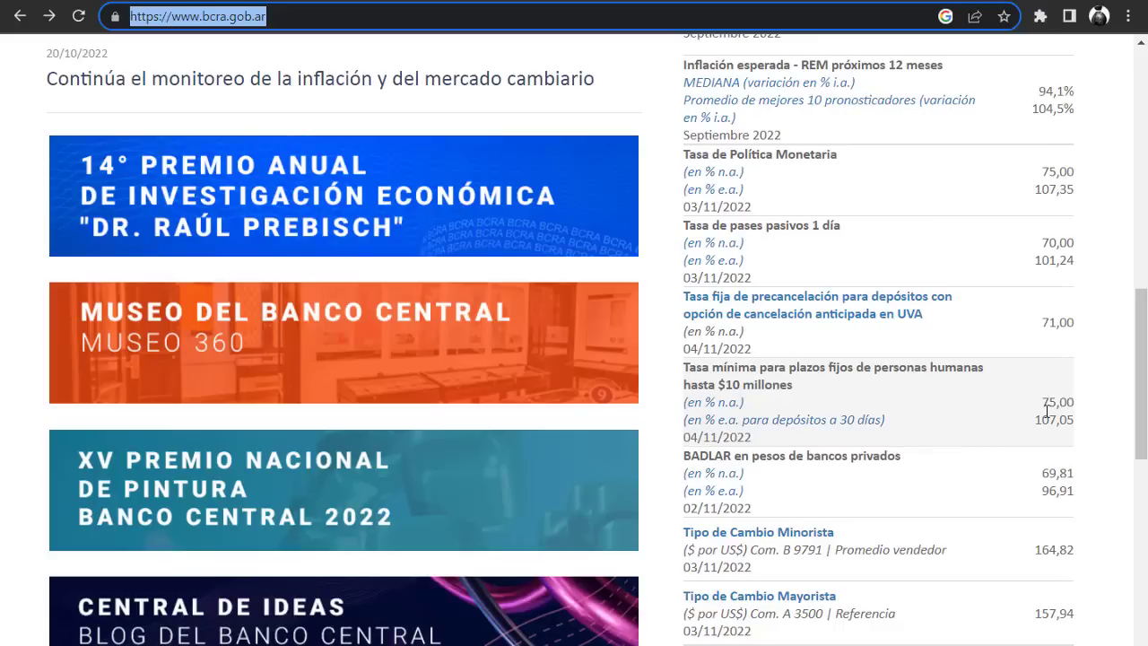
{"action": "left_click", "coordinate": [722, 404]}
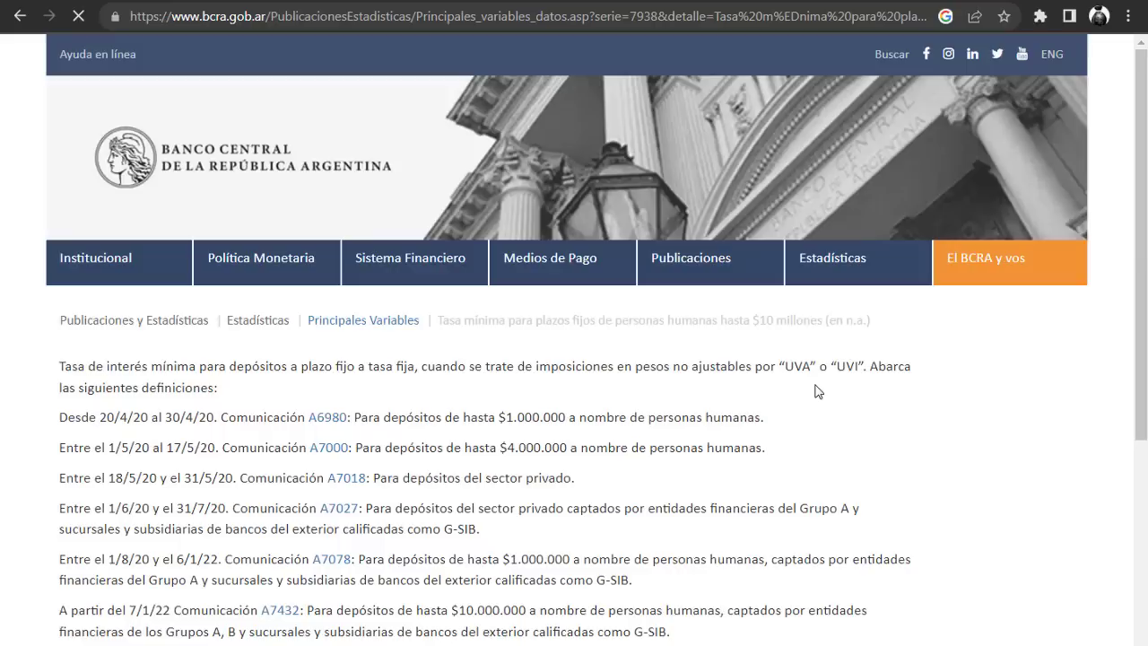
{"action": "scroll", "coordinate": [823, 402], "scroll_direction": "down", "scroll_amount": 4}
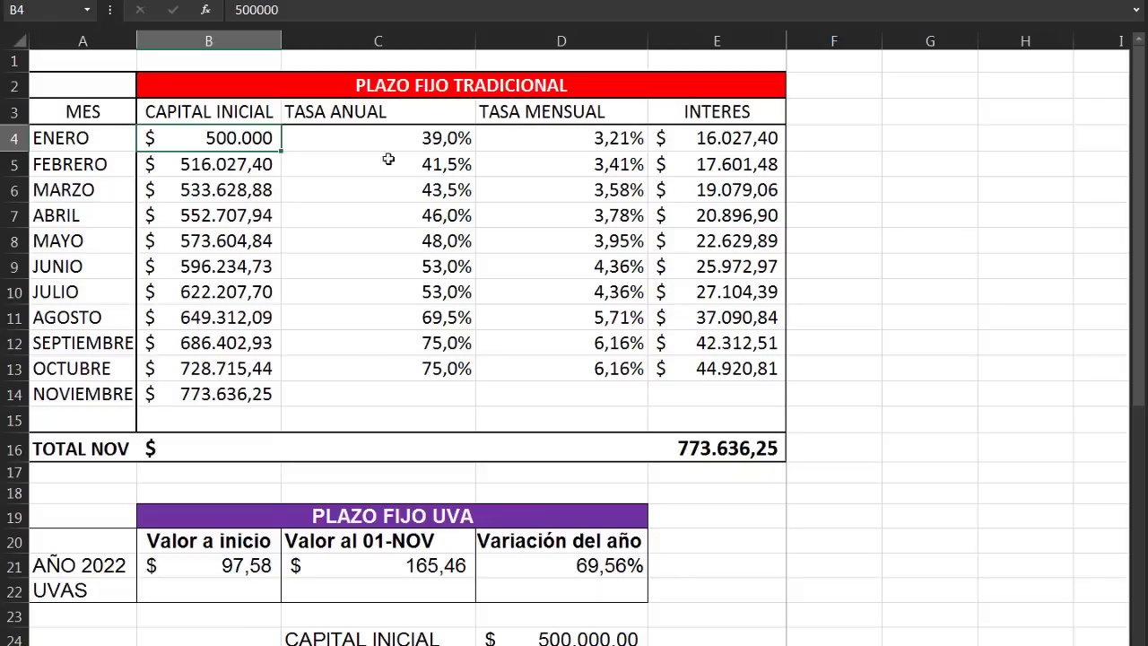
Step: In the Excel sheet, examine the traditional deposit's annual rate, monthly rate, interest and capital formulas through to the TOTAL NOV cell
{"action": "left_click", "coordinate": [441, 139]}
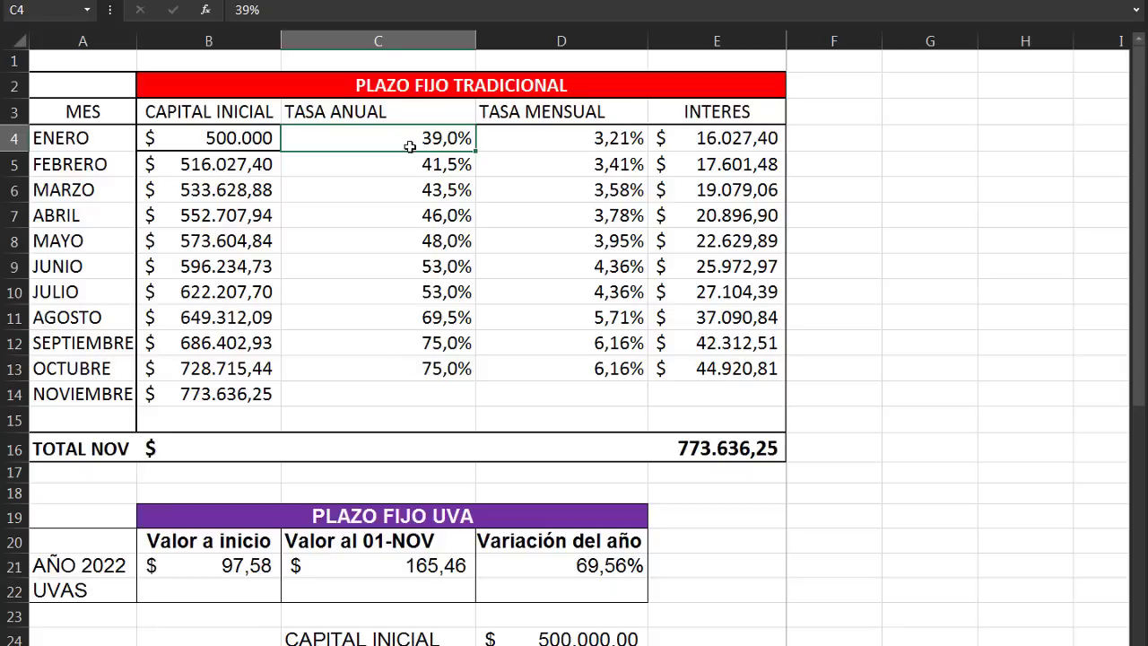
{"action": "left_click", "coordinate": [549, 137]}
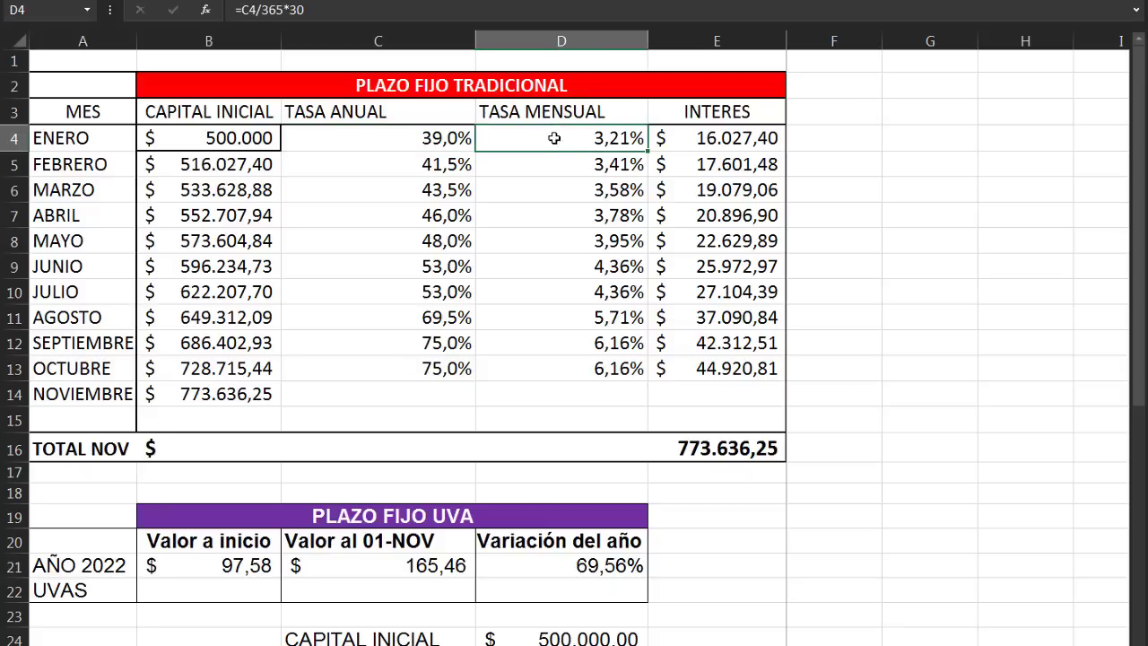
{"action": "left_click", "coordinate": [725, 135]}
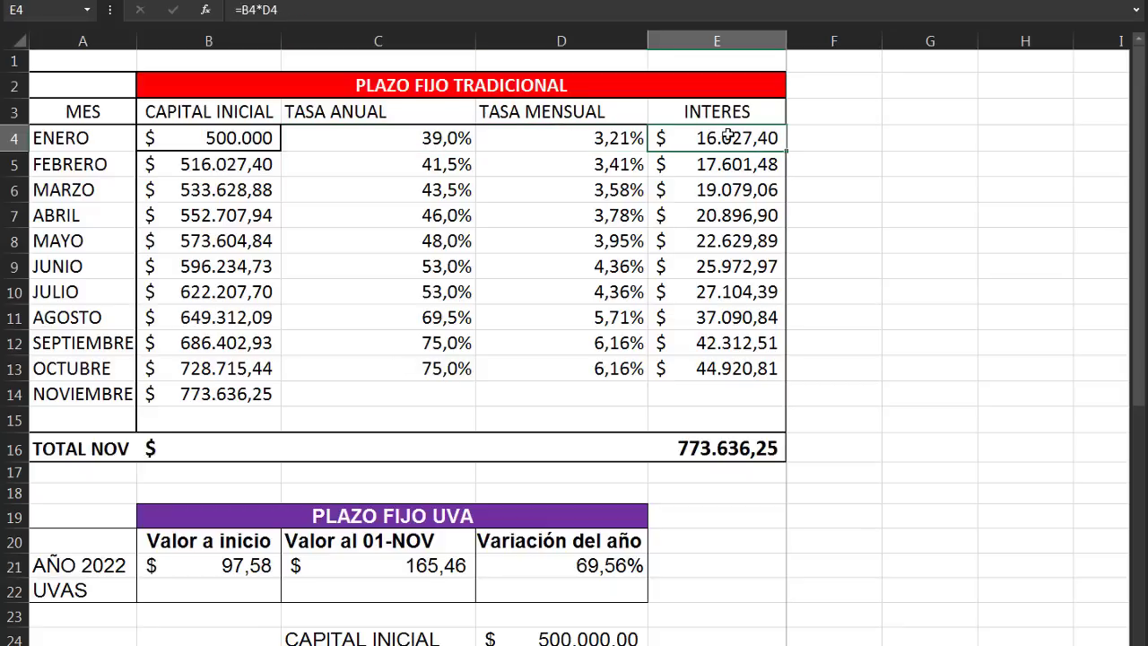
{"action": "left_click", "coordinate": [229, 165]}
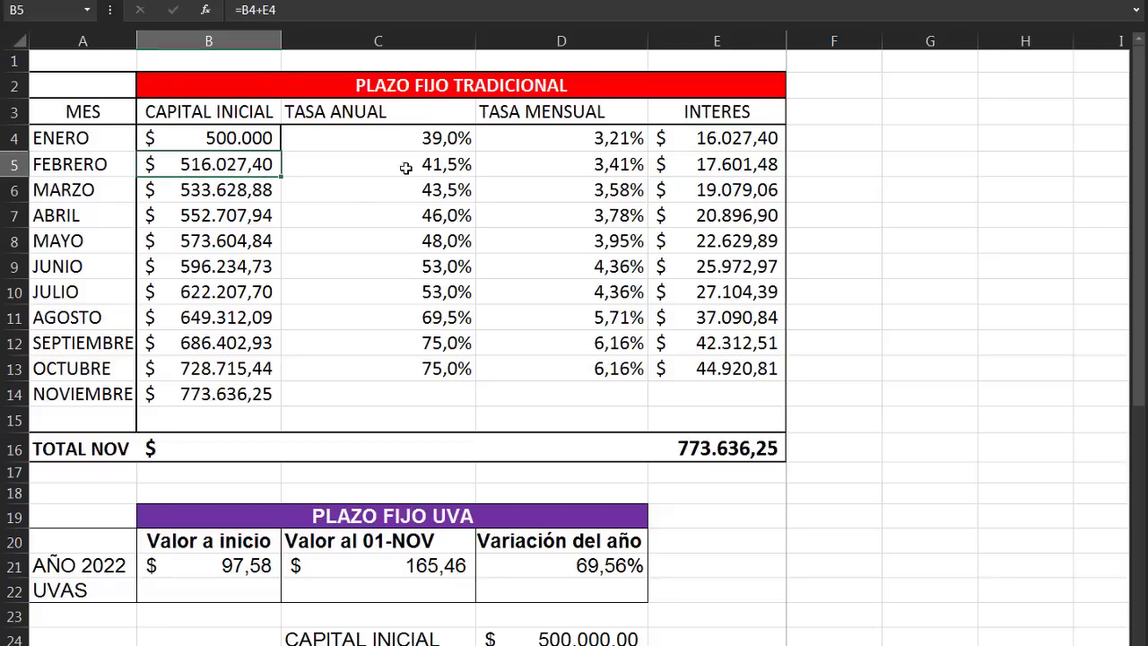
{"action": "left_click", "coordinate": [743, 138]}
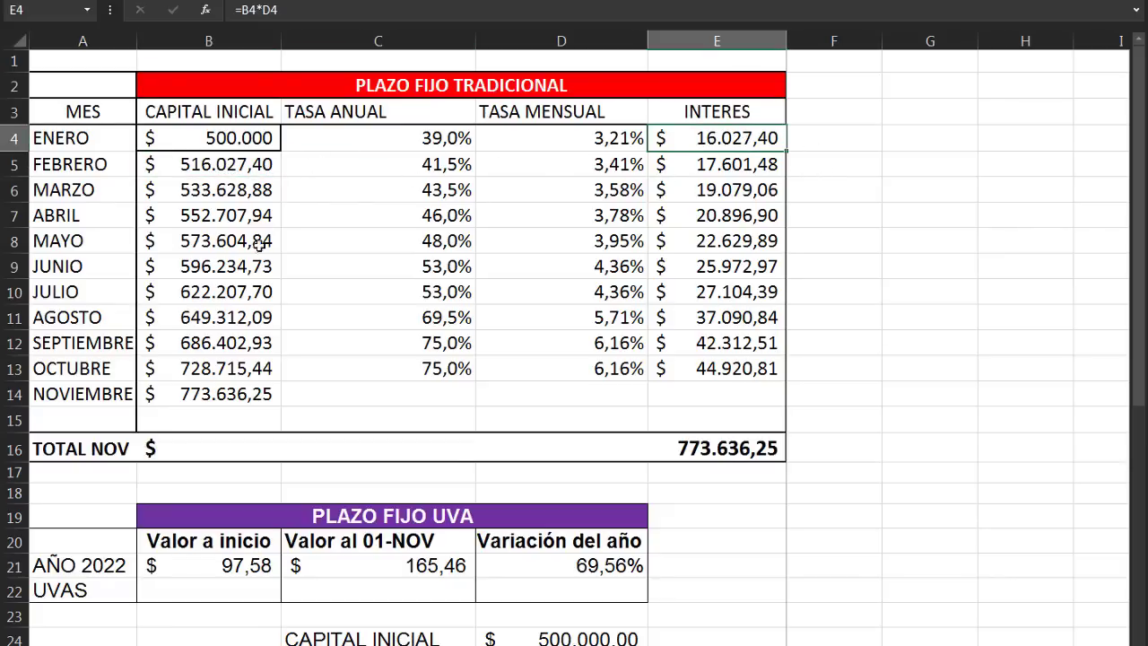
{"action": "left_click", "coordinate": [225, 390]}
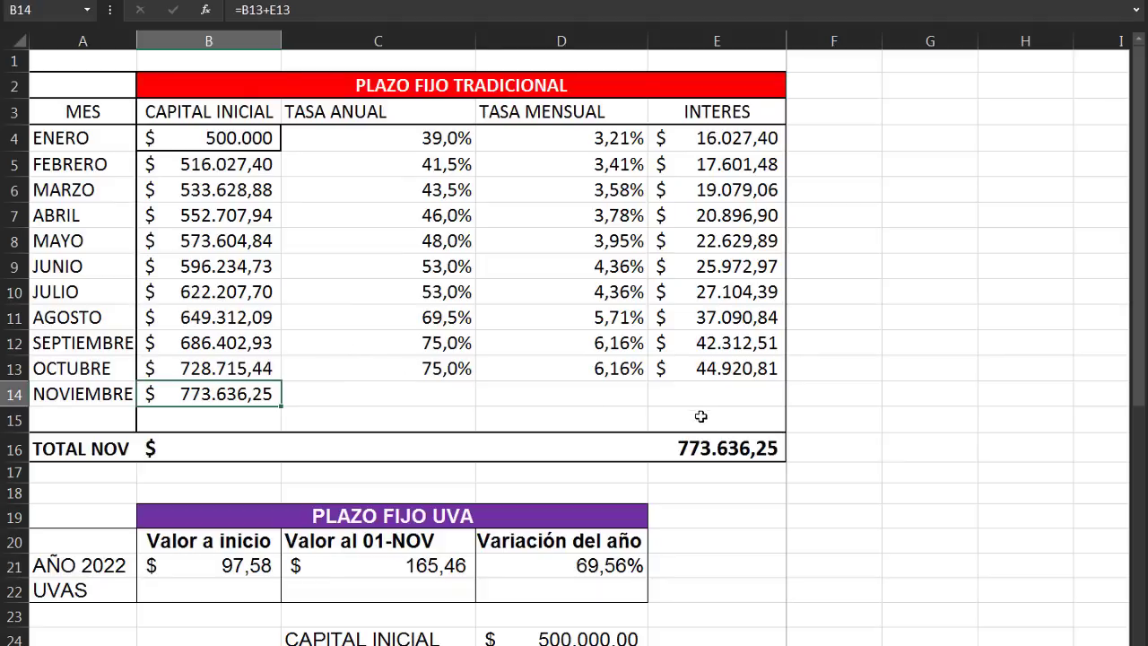
{"action": "left_click", "coordinate": [752, 449]}
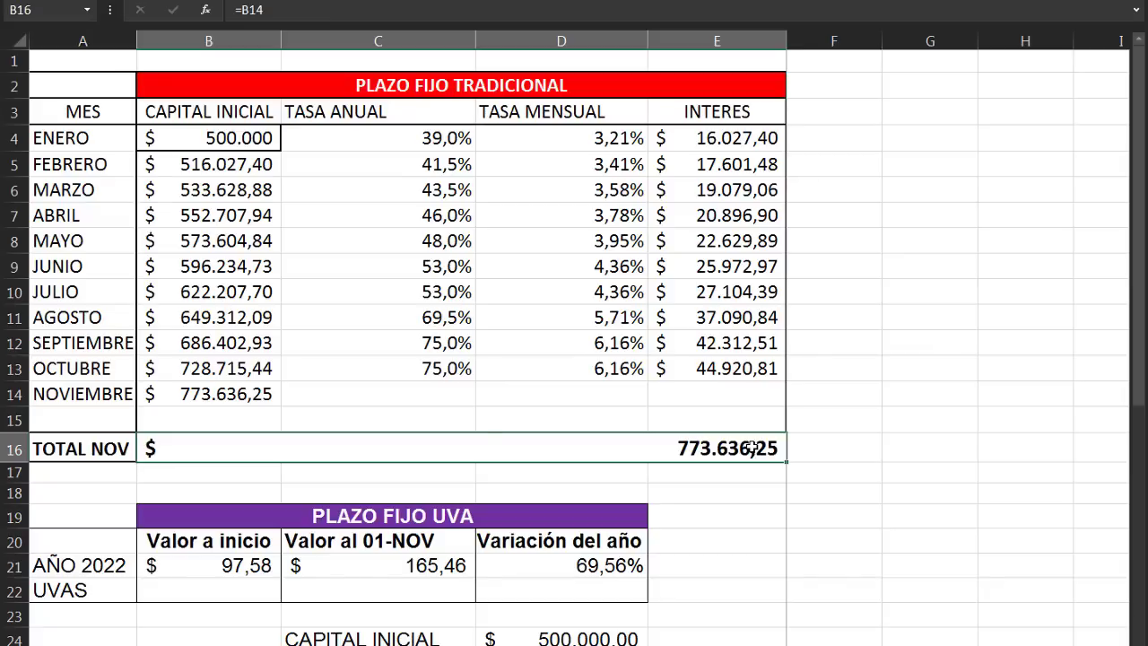
Step: Examine the PLAZO FIJO UVA table's initial value, 01-NOV value and the formula behind the yearly variation
{"action": "scroll", "coordinate": [780, 445], "scroll_direction": "down", "scroll_amount": 2}
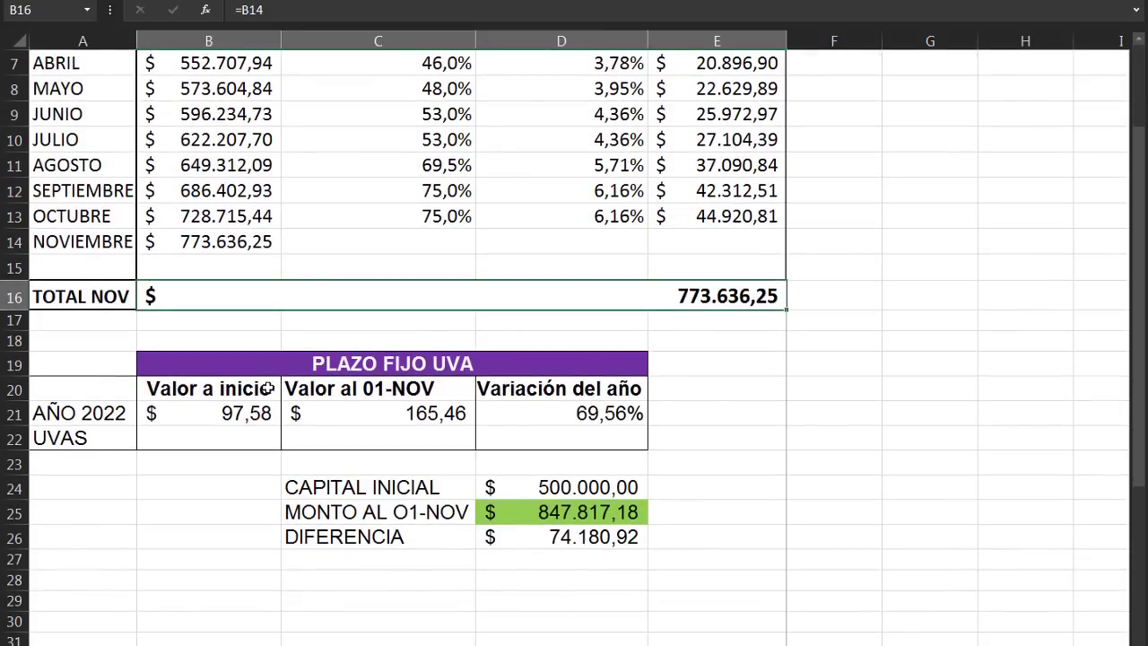
{"action": "left_click", "coordinate": [214, 416]}
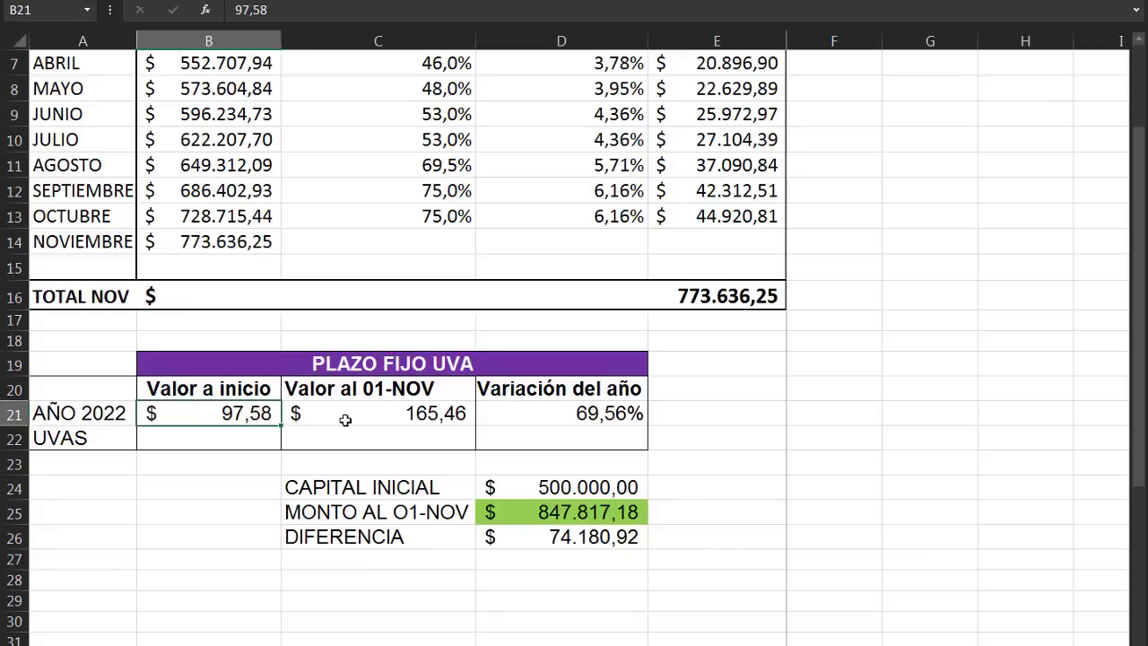
{"action": "left_click", "coordinate": [388, 395]}
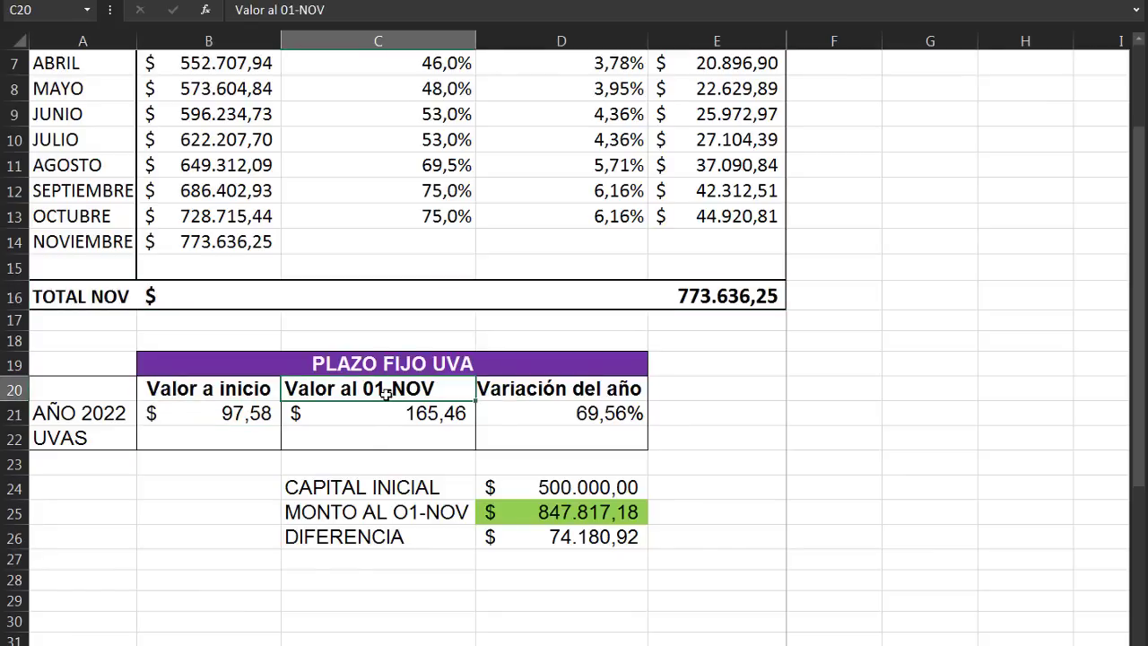
{"action": "left_click", "coordinate": [386, 412]}
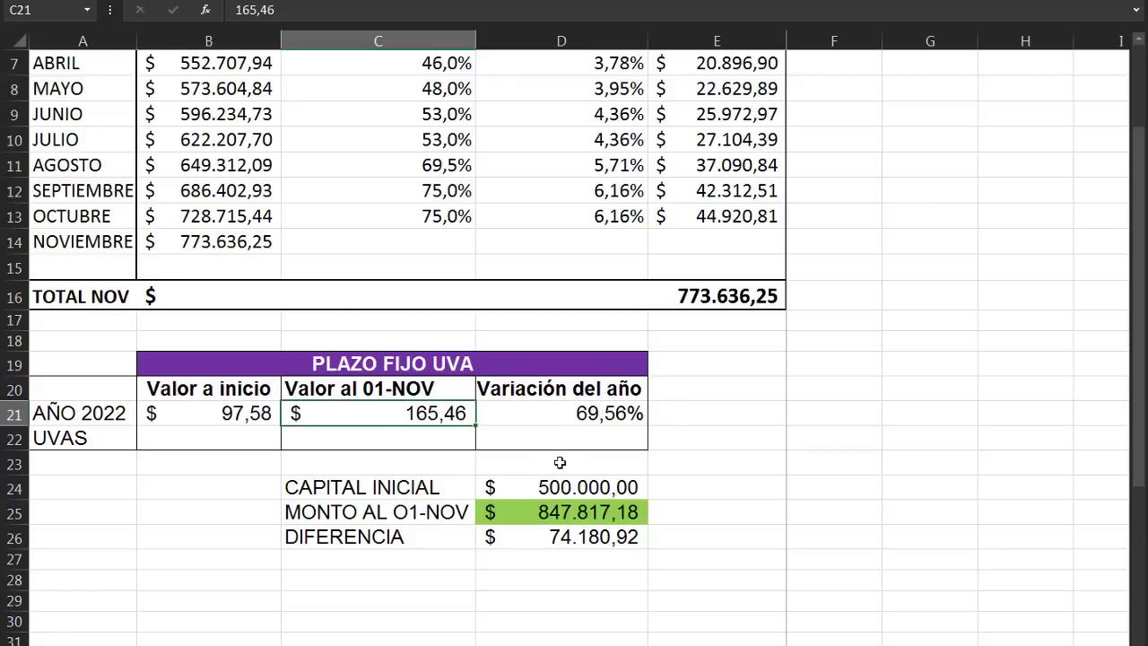
{"action": "left_click", "coordinate": [579, 412]}
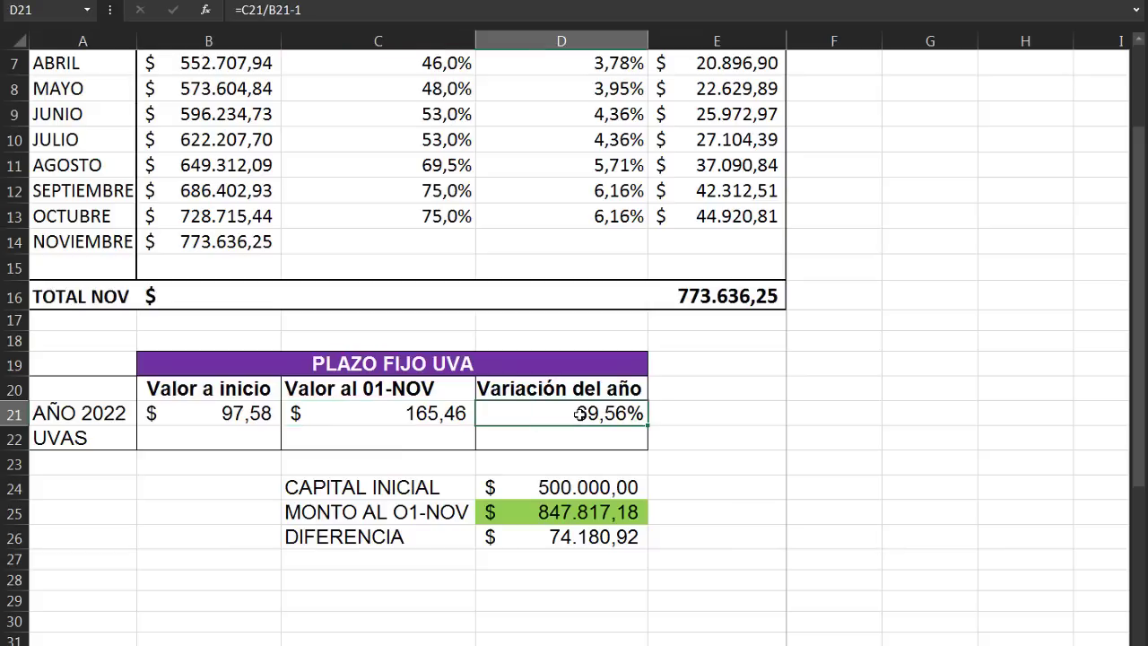
{"action": "double_click", "coordinate": [580, 412]}
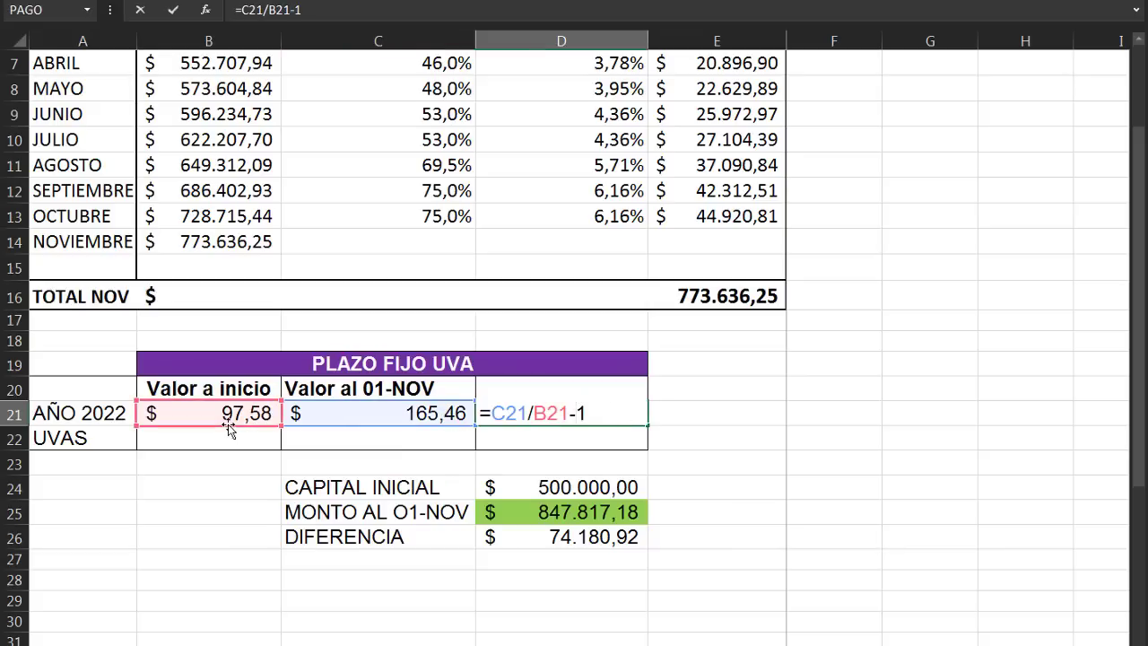
{"action": "key", "text": "Return"}
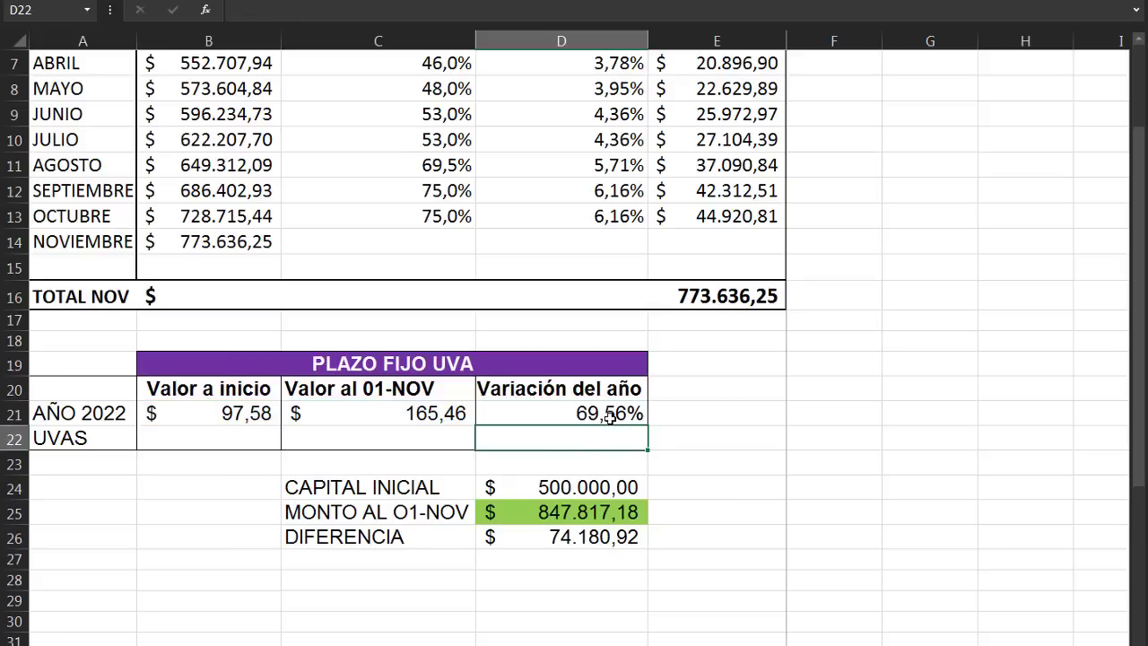
{"action": "left_click", "coordinate": [527, 414]}
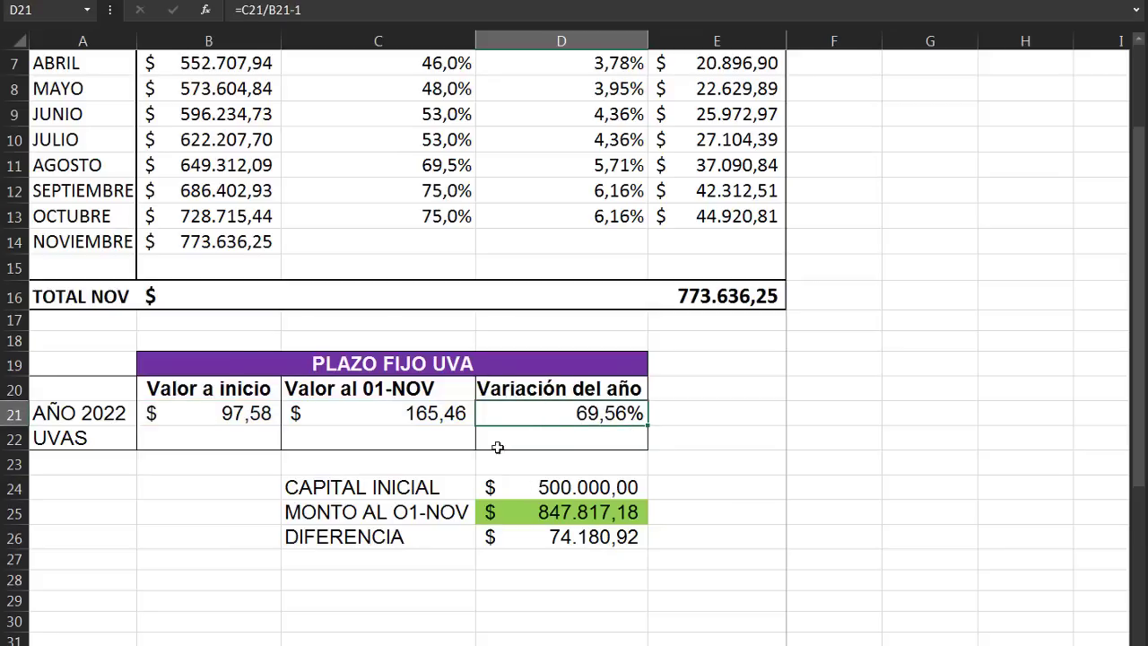
Step: Inspect the formulas for CAPITAL INICIAL, MONTO AL 01-NOV and DIFERENCIA below the UVA table, leaving them unedited
{"action": "left_click", "coordinate": [435, 487]}
{"action": "left_click", "coordinate": [554, 489]}
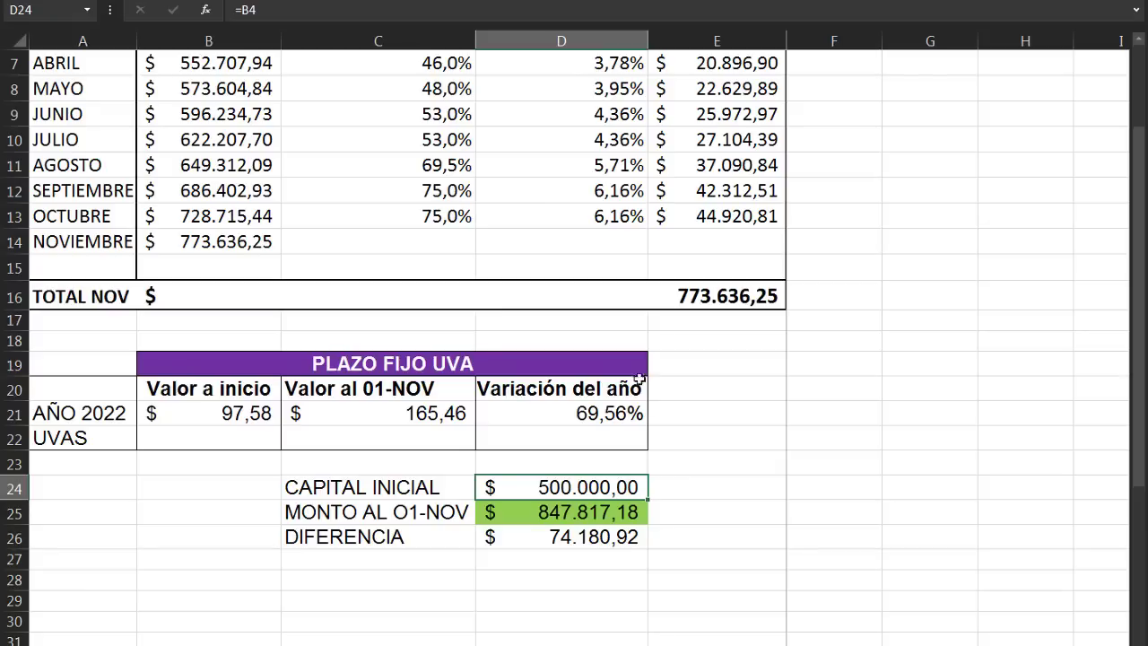
{"action": "double_click", "coordinate": [617, 508]}
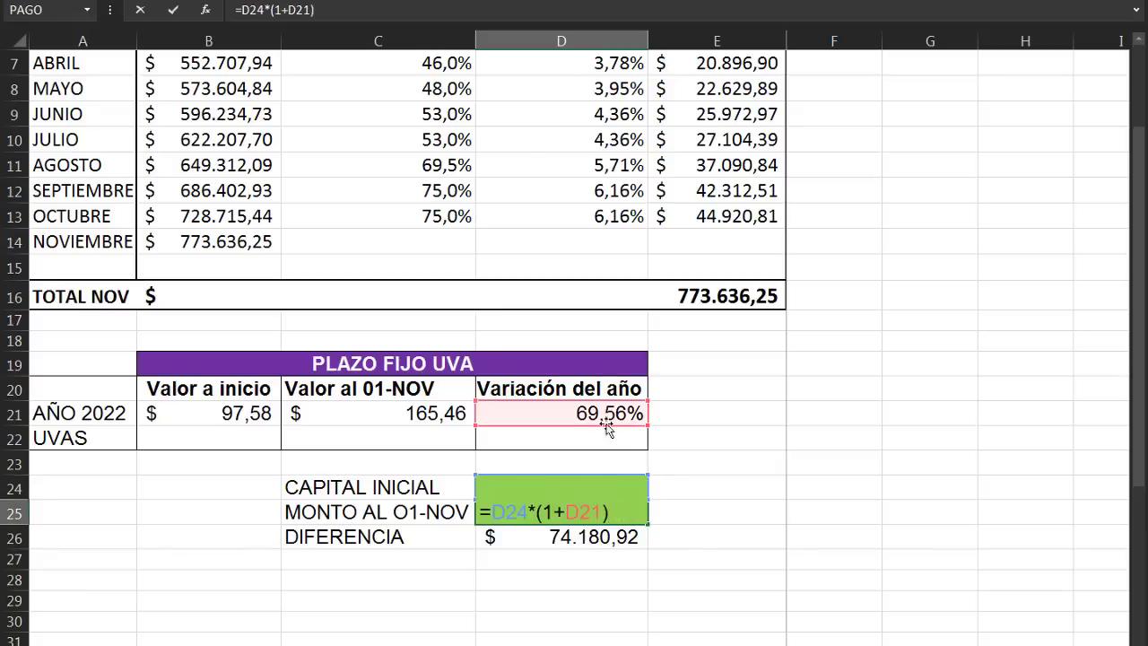
{"action": "key", "text": "Escape"}
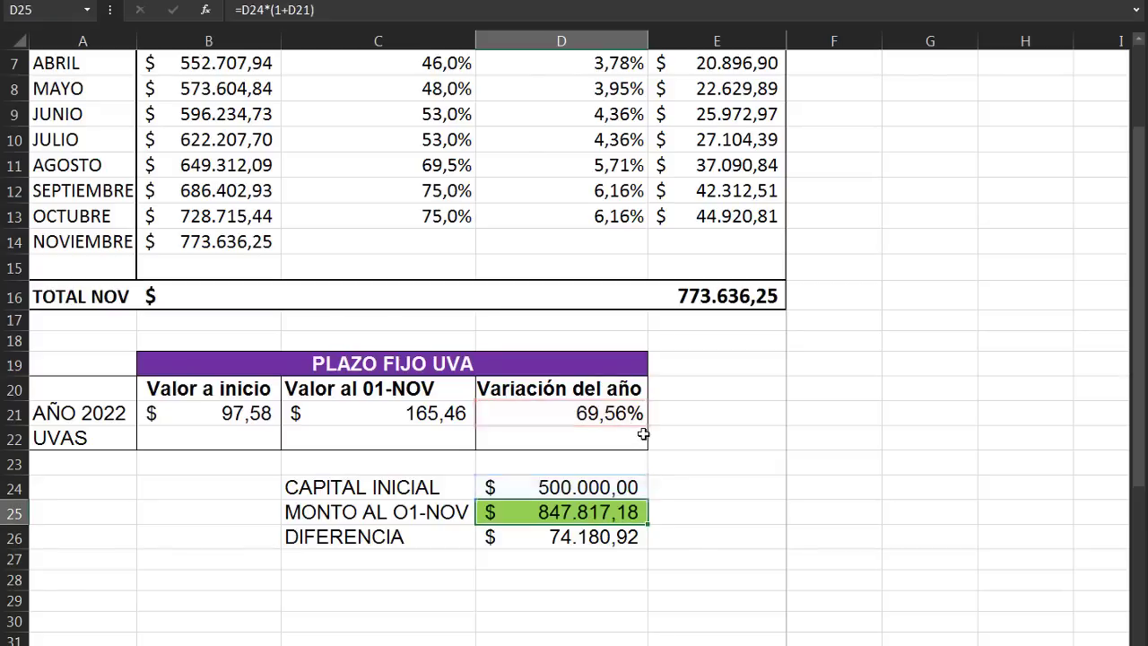
{"action": "left_click", "coordinate": [606, 536]}
{"action": "double_click", "coordinate": [606, 536]}
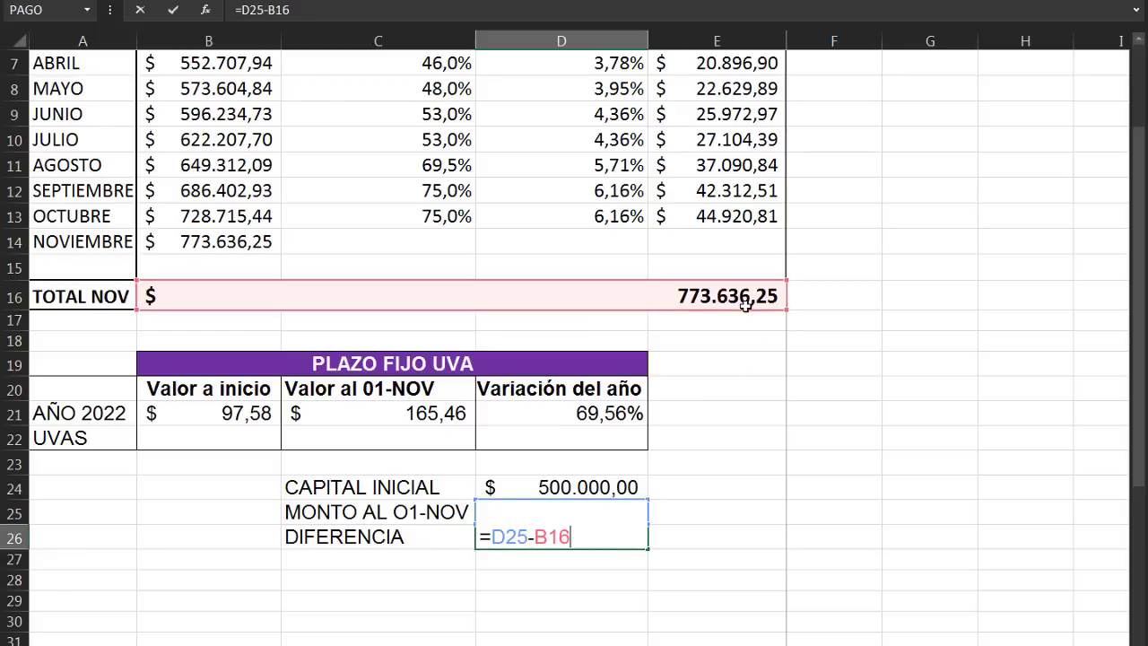
{"action": "key", "text": "ctrl+Return"}
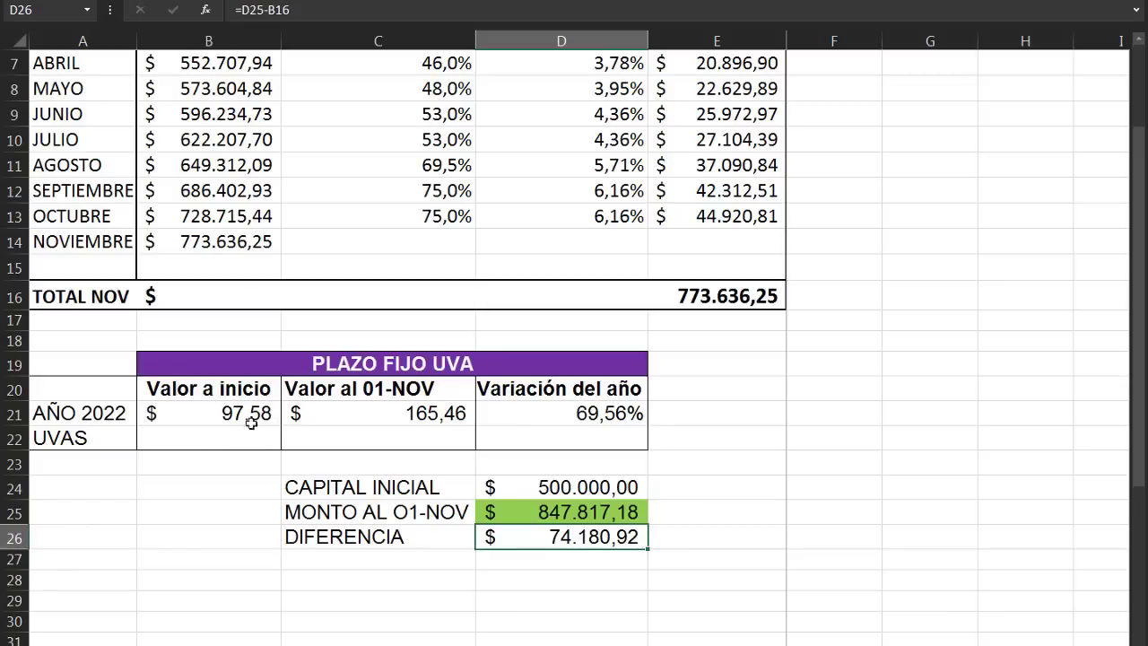
Step: Calculate the initial number of UVAs in B22 with the formula =500000/B21
{"action": "left_click", "coordinate": [243, 438]}
{"action": "type", "text": "="}
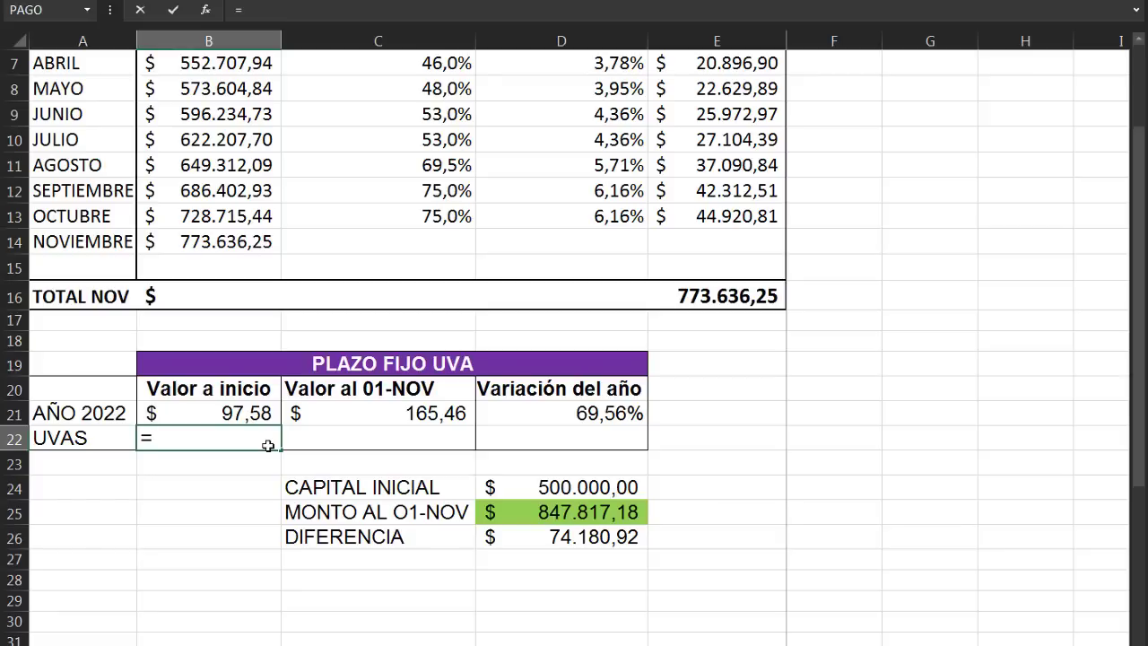
{"action": "type", "text": "50000"}
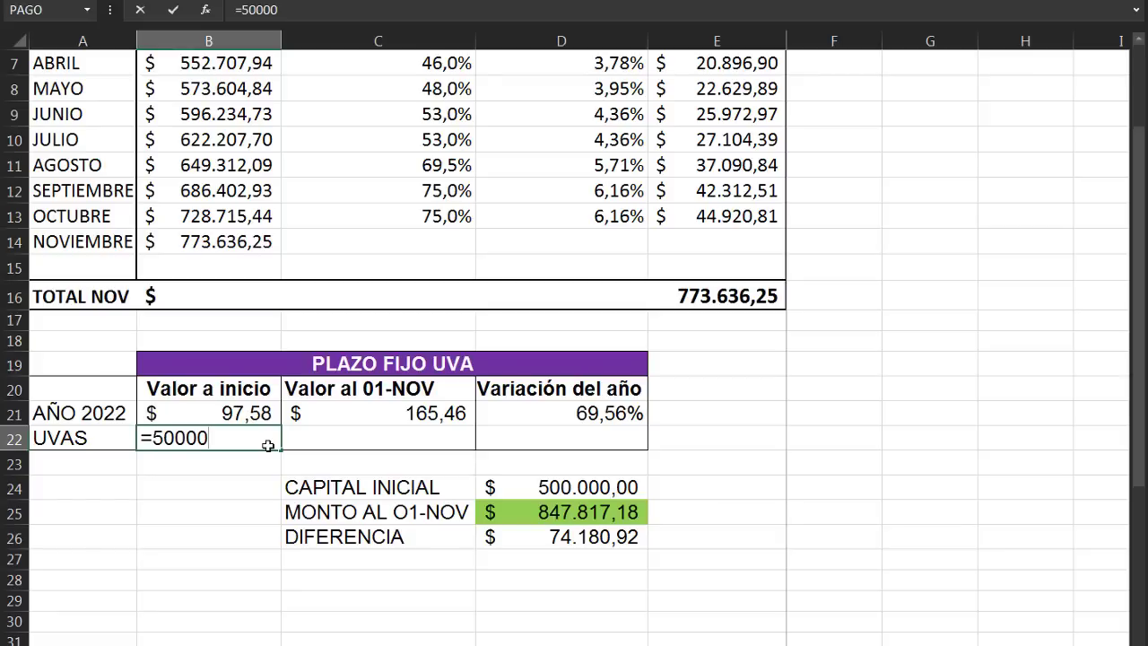
{"action": "type", "text": "0/"}
{"action": "key", "text": "Up"}
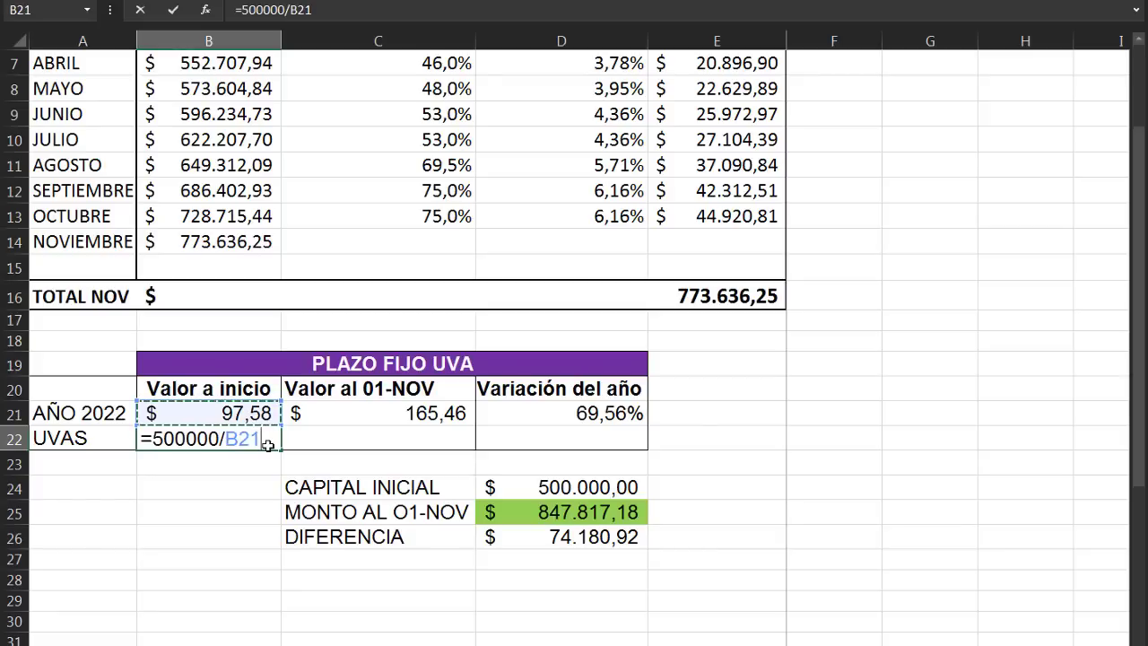
{"action": "key", "text": "Return"}
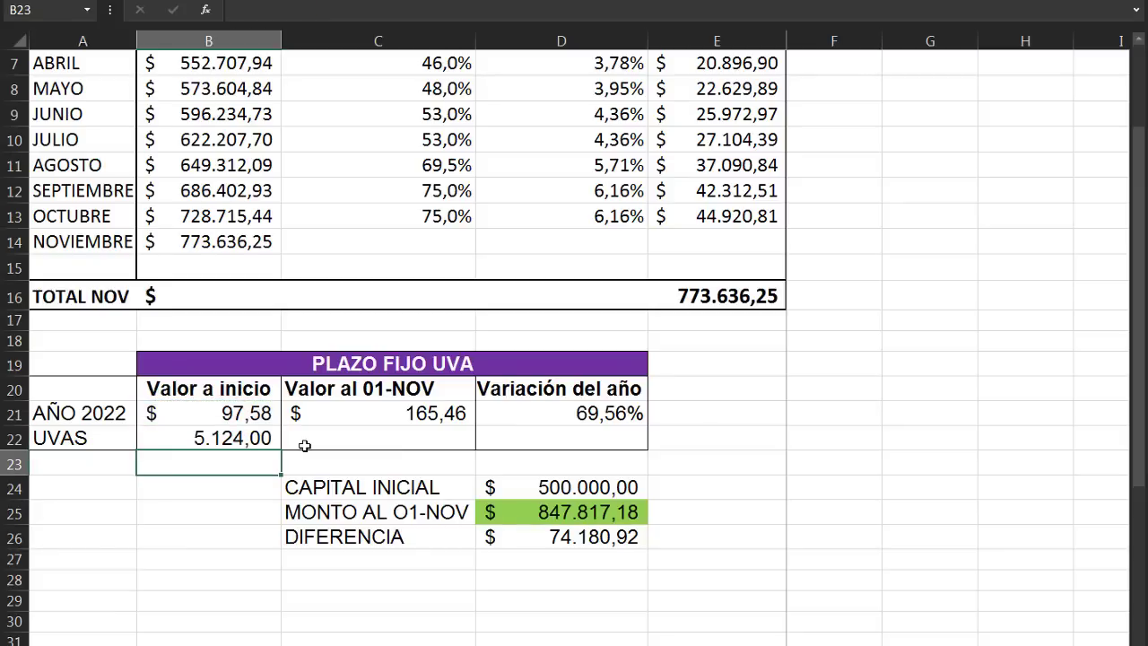
{"action": "key", "text": "Up"}
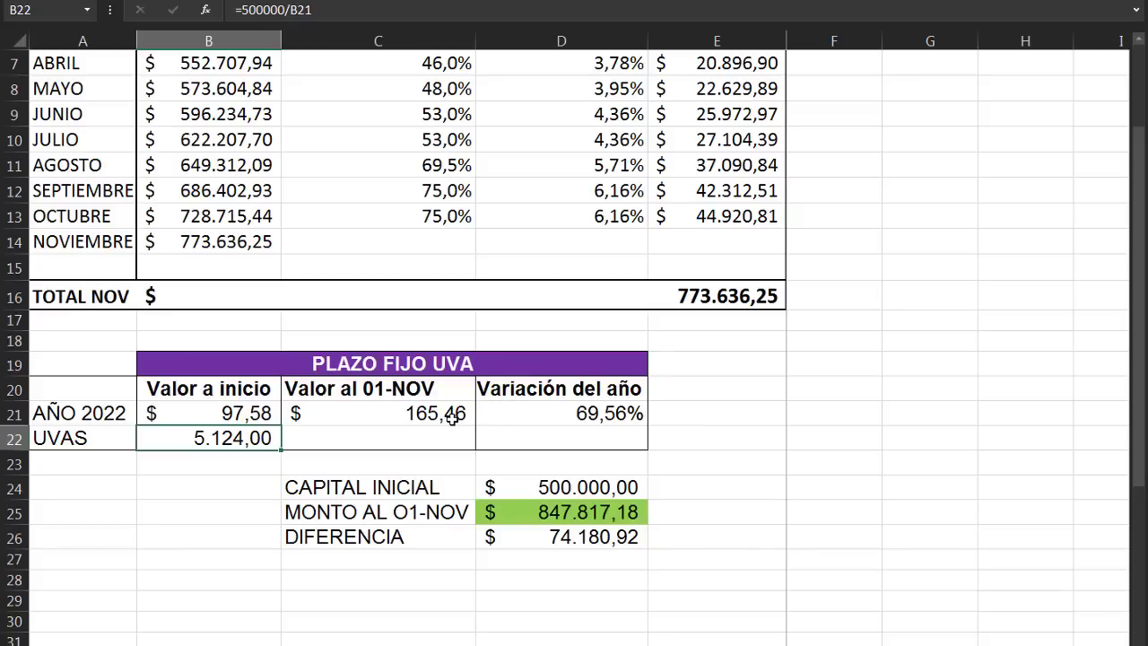
Step: Add the row label CAPITAL in A23, below UVAS
{"action": "left_click", "coordinate": [430, 439]}
{"action": "scroll", "coordinate": [123, 385], "scroll_direction": "down", "scroll_amount": 1}
{"action": "left_click", "coordinate": [123, 384]}
{"action": "type", "text": "CAPITAL"}
{"action": "key", "text": "Return"}
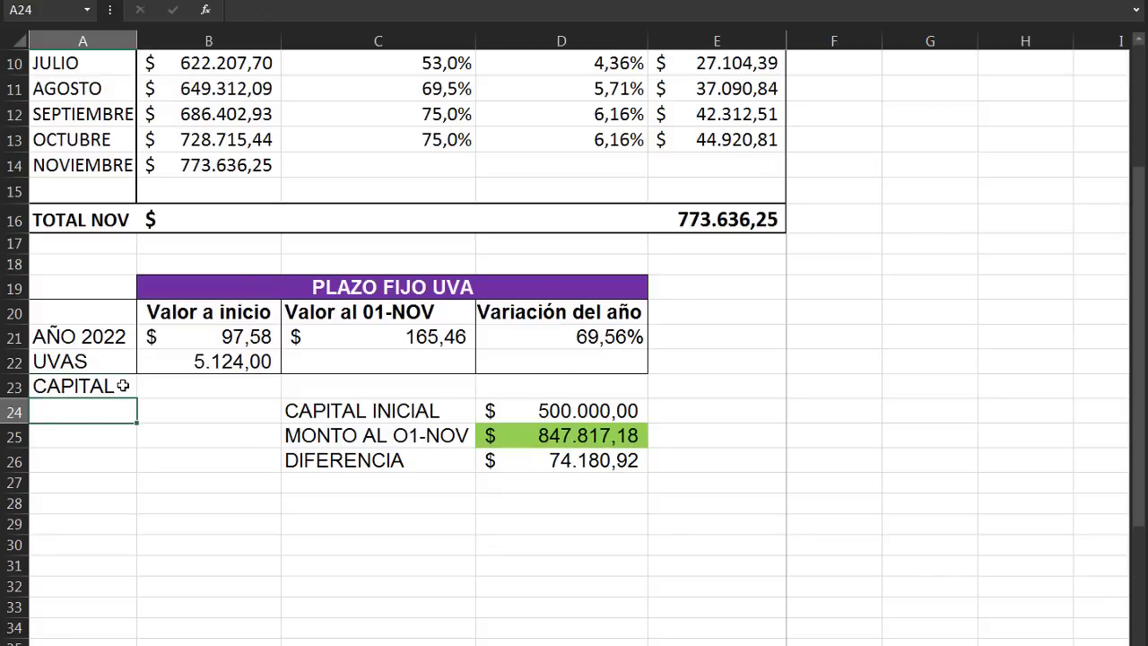
Step: Calculate the UVA capital in B23 by multiplying the number of UVAs by the 01-NOV value with =B22*C21
{"action": "left_click", "coordinate": [260, 384]}
{"action": "type", "text": "="}
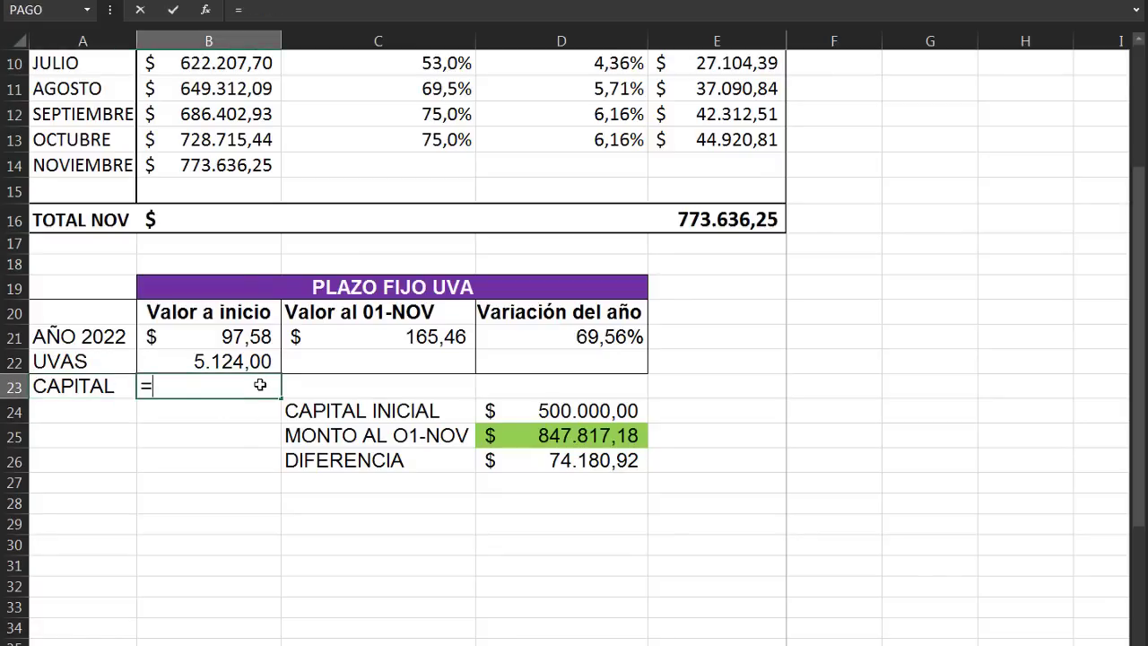
{"action": "left_click", "coordinate": [208, 360]}
{"action": "type", "text": "*"}
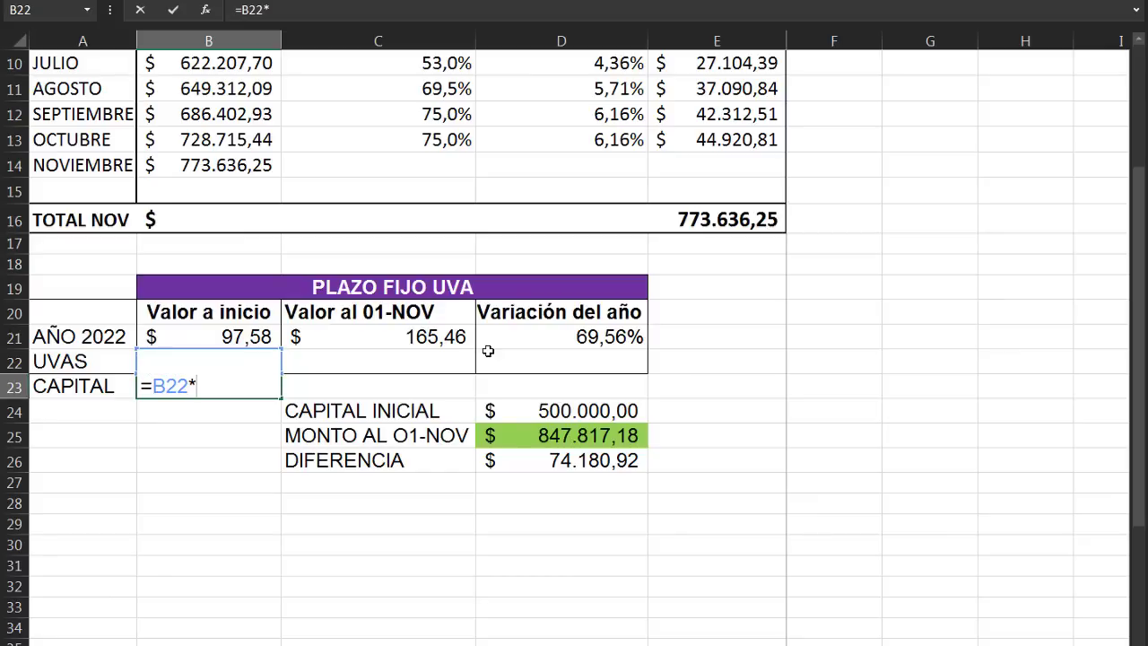
{"action": "left_click", "coordinate": [458, 335]}
{"action": "key", "text": "Return"}
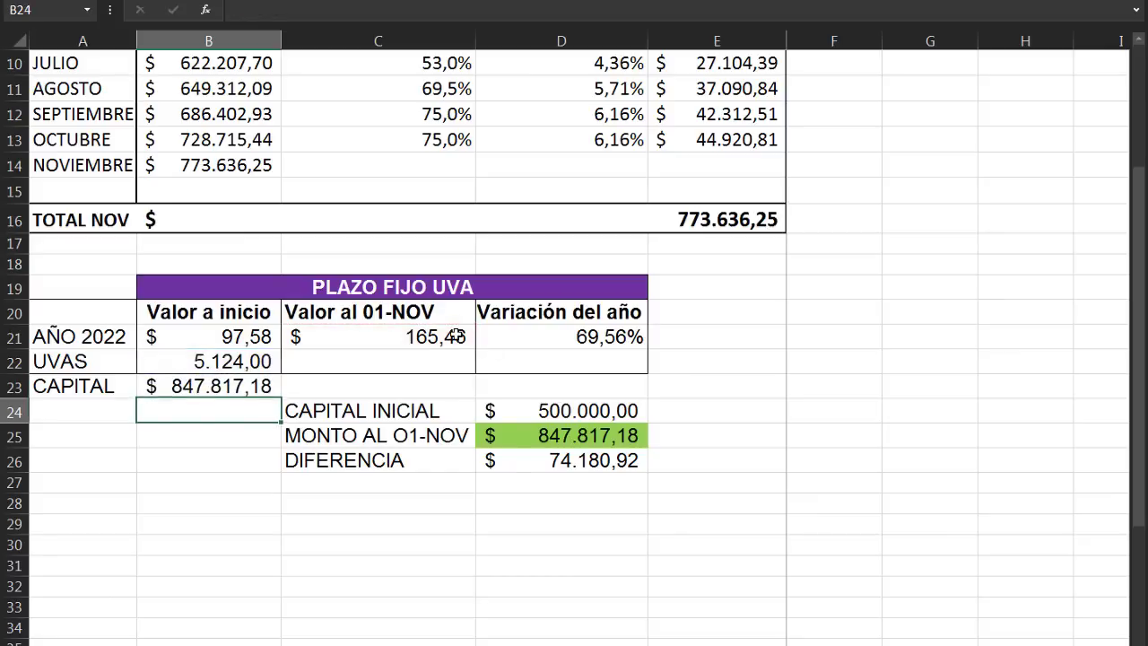
{"action": "left_click", "coordinate": [256, 389]}
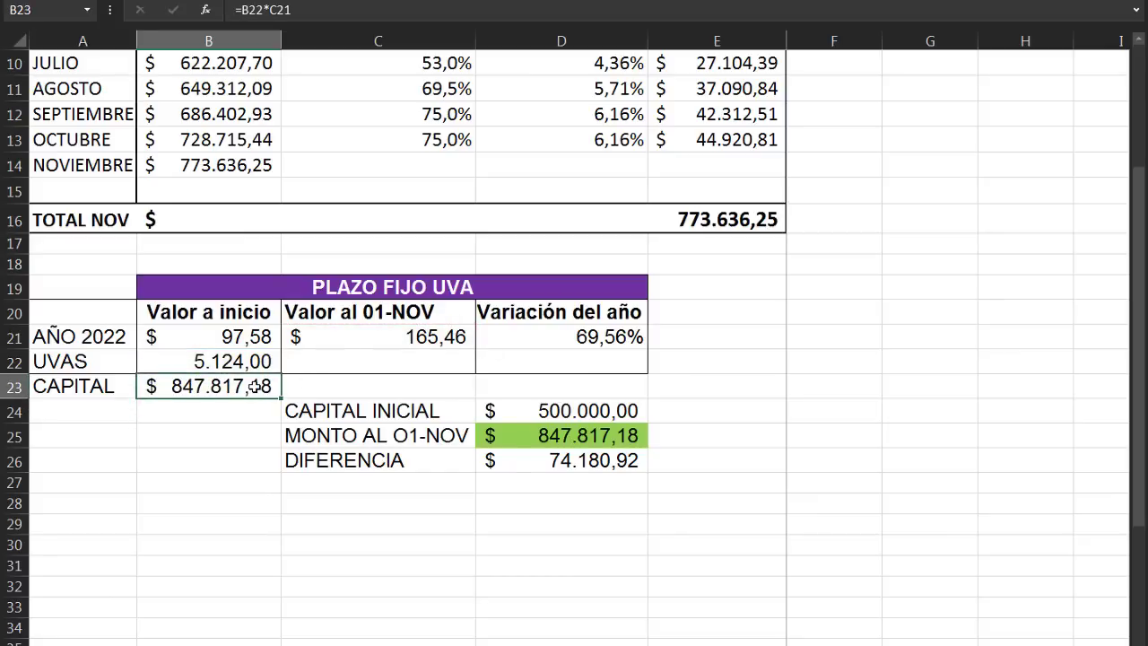
Step: Compare the calculated CAPITAL with MONTO AL 01-NOV, and check the DIFERENCIA formula against the traditional deposit's total
{"action": "left_click", "coordinate": [611, 437]}
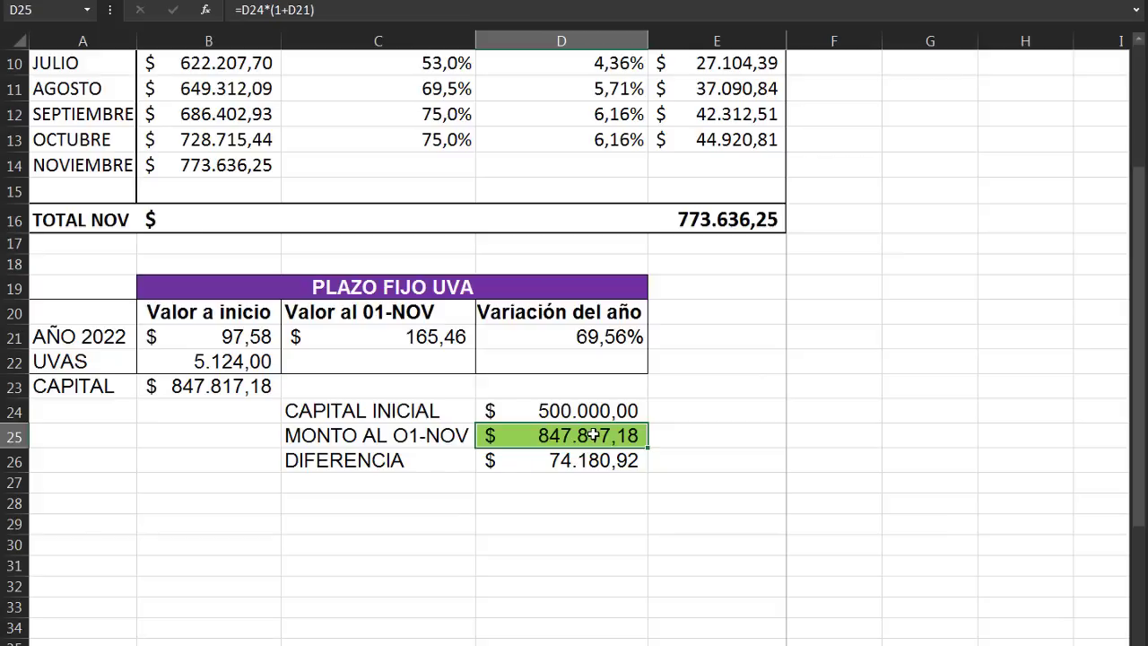
{"action": "key", "text": "Down"}
{"action": "key", "text": "Down"}
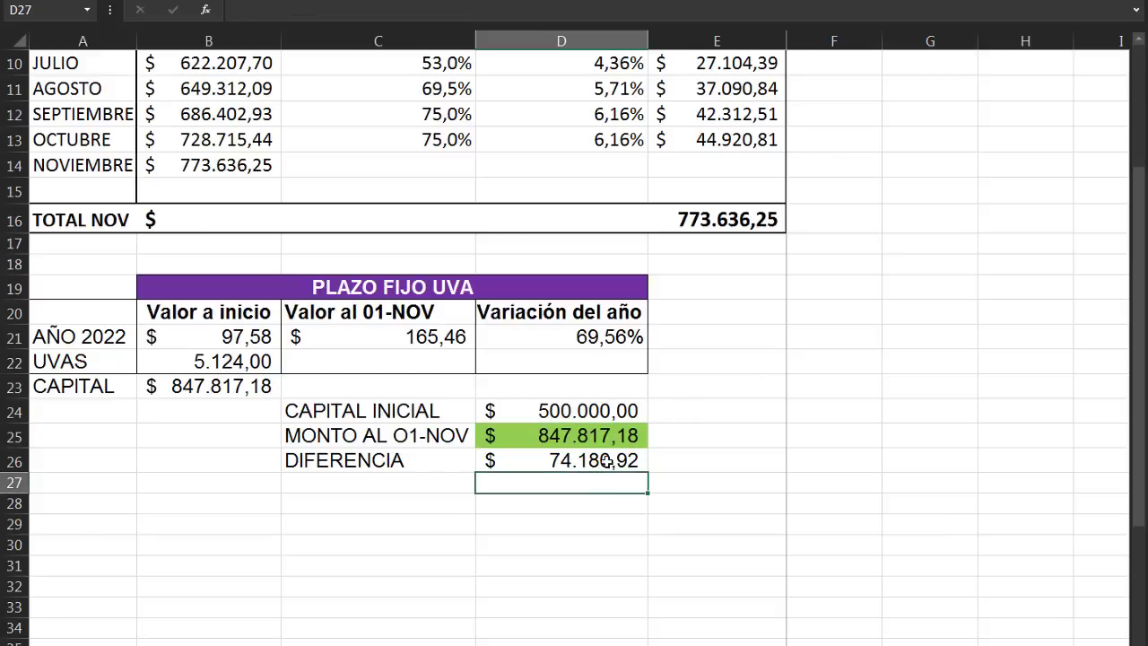
{"action": "left_click", "coordinate": [607, 460]}
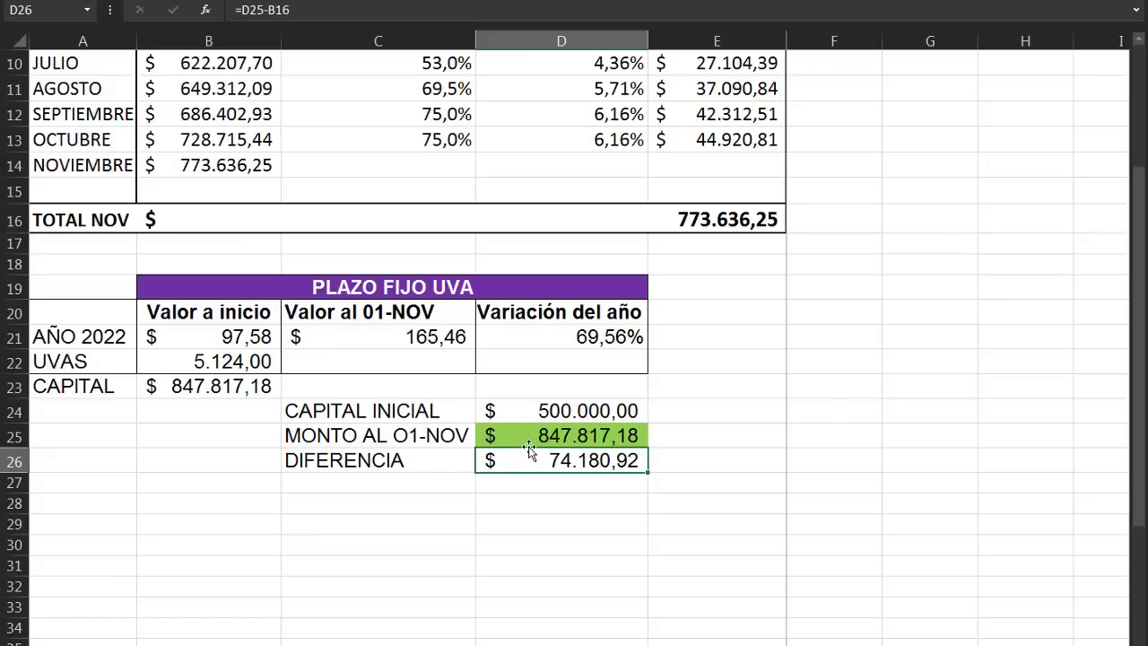
{"action": "scroll", "coordinate": [546, 417], "scroll_direction": "up", "scroll_amount": 1}
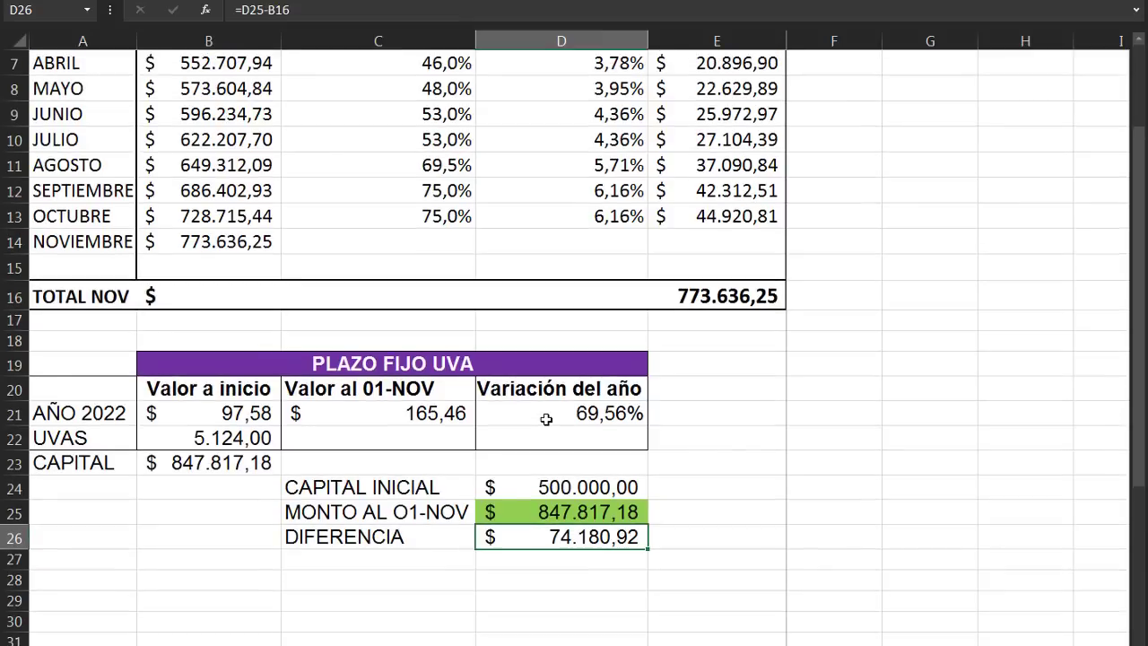
{"action": "scroll", "coordinate": [545, 419], "scroll_direction": "up", "scroll_amount": 1}
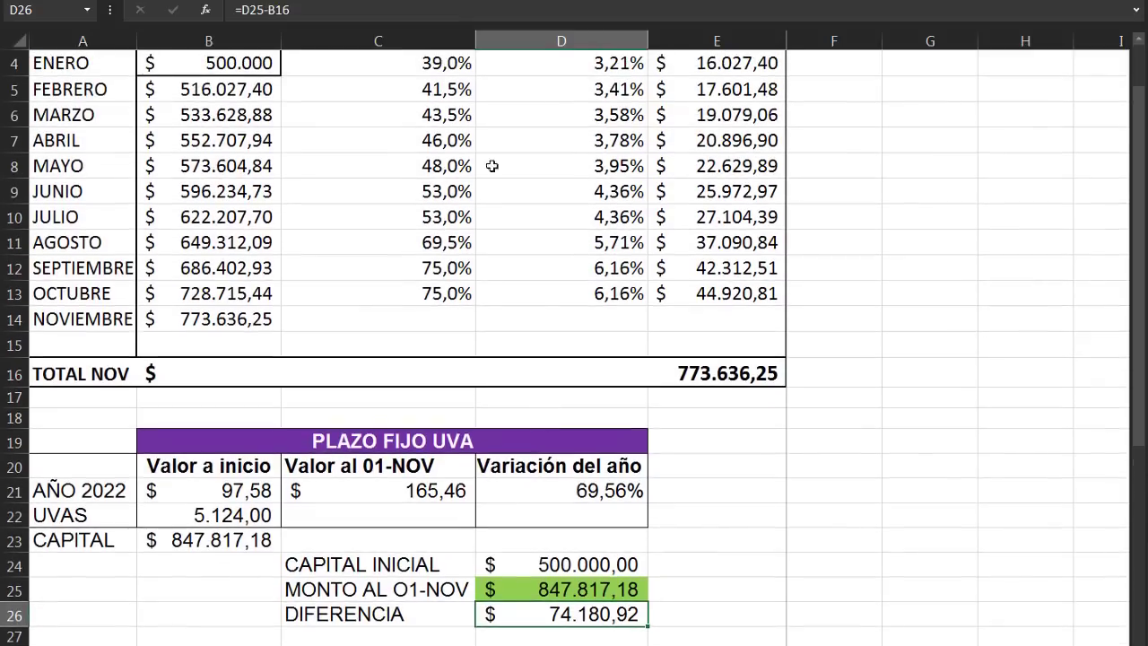
Step: Set JULIO's TASA ANUAL in C10 to 60% and check the recalculated DIFERENCIA in D26
{"action": "left_click", "coordinate": [434, 195]}
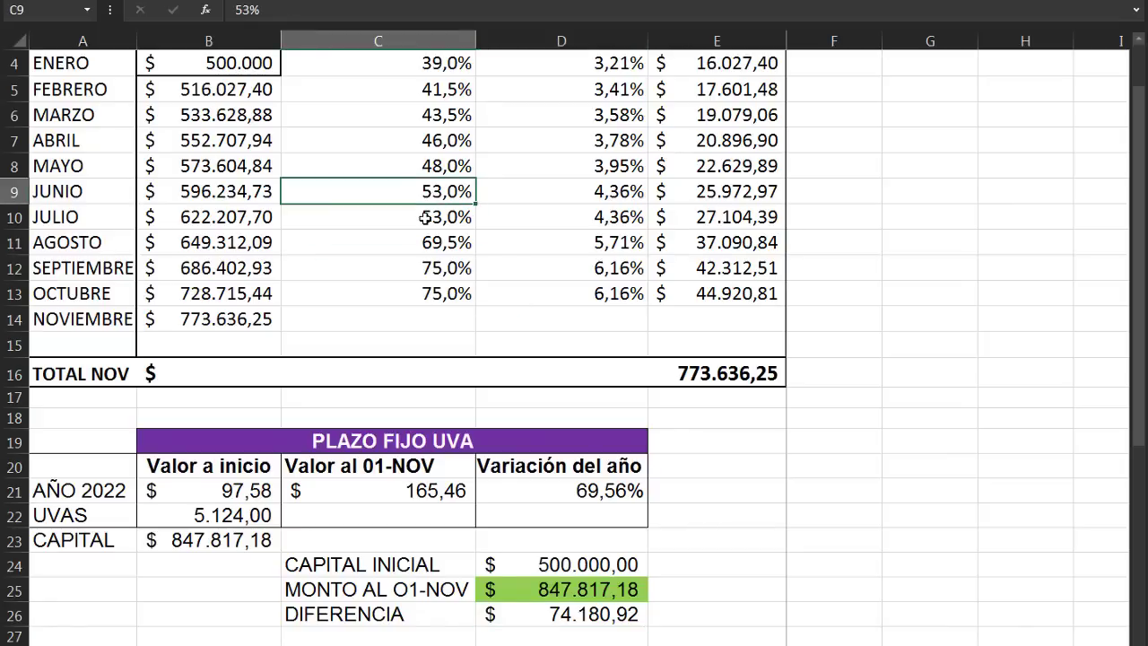
{"action": "left_click", "coordinate": [420, 219]}
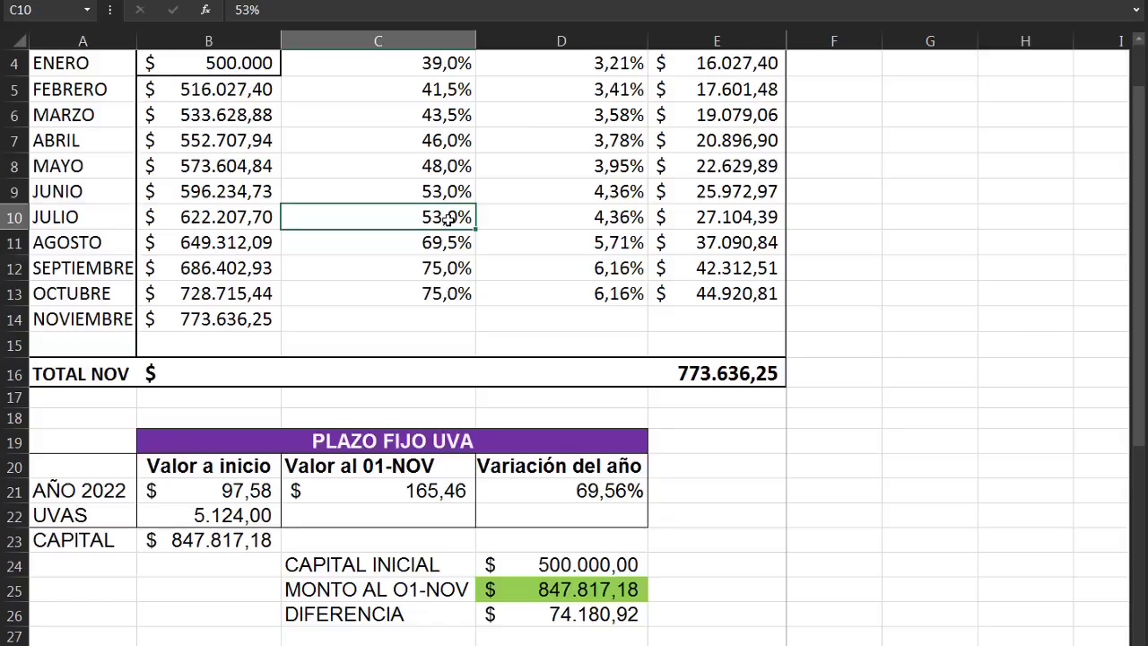
{"action": "double_click", "coordinate": [445, 218]}
{"action": "key", "text": "Right"}
{"action": "key", "text": "Right"}
{"action": "key", "text": "Right"}
{"action": "key", "text": "BackSpace"}
{"action": "key", "text": "BackSpace"}
{"action": "type", "text": "60"}
{"action": "key", "text": "Return"}
{"action": "scroll", "coordinate": [687, 389], "scroll_direction": "down", "scroll_amount": 1}
{"action": "left_click", "coordinate": [597, 536]}
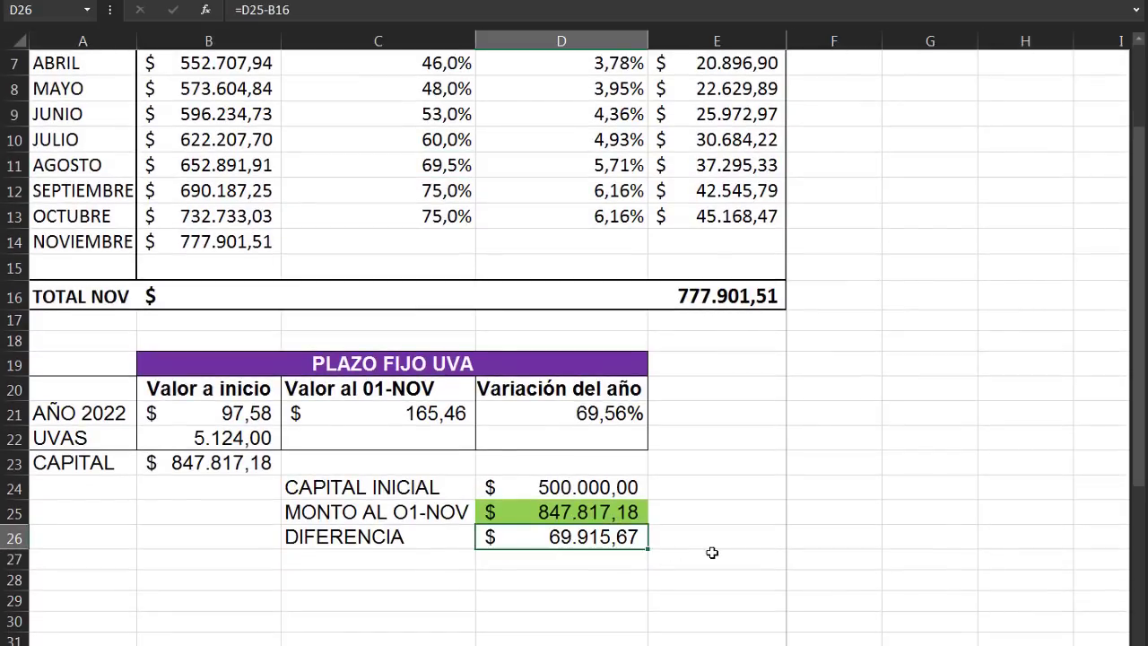
Step: Set ENERO's CAPITAL INICIAL in B4 of the PLAZO FIJO TRADICIONAL table to 100000
{"action": "scroll", "coordinate": [627, 494], "scroll_direction": "down", "scroll_amount": 1}
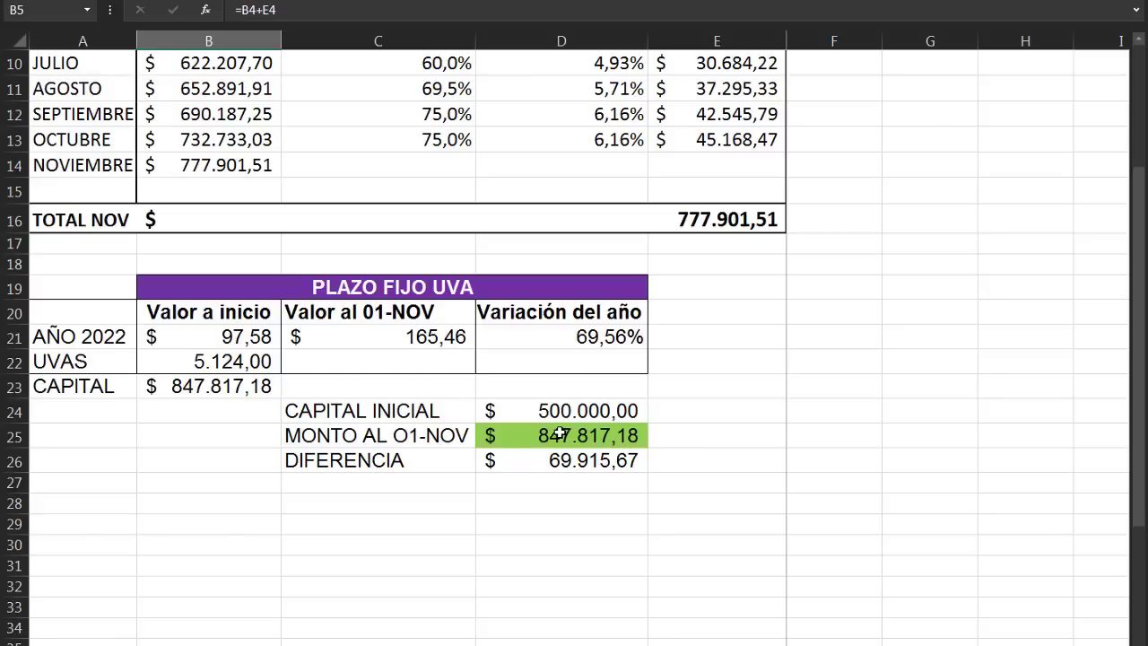
{"action": "scroll", "coordinate": [564, 439], "scroll_direction": "up", "scroll_amount": 3}
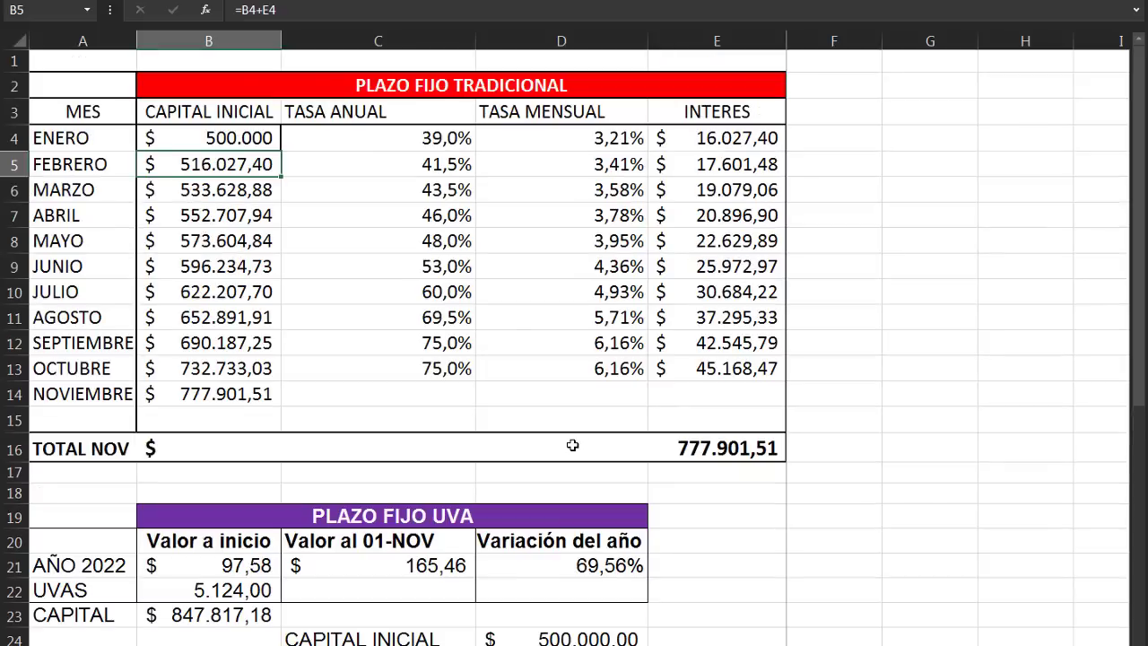
{"action": "left_click", "coordinate": [217, 135]}
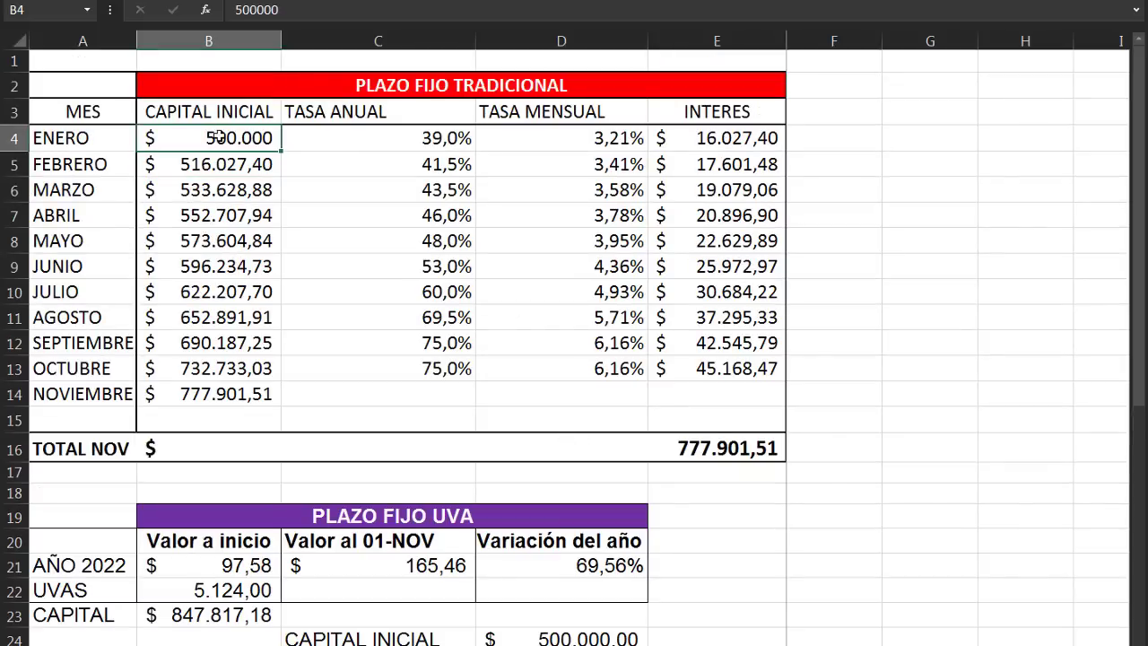
{"action": "double_click", "coordinate": [217, 135]}
{"action": "key", "text": "Right"}
{"action": "key", "text": "BackSpace"}
{"action": "type", "text": "1"}
{"action": "key", "text": "Return"}
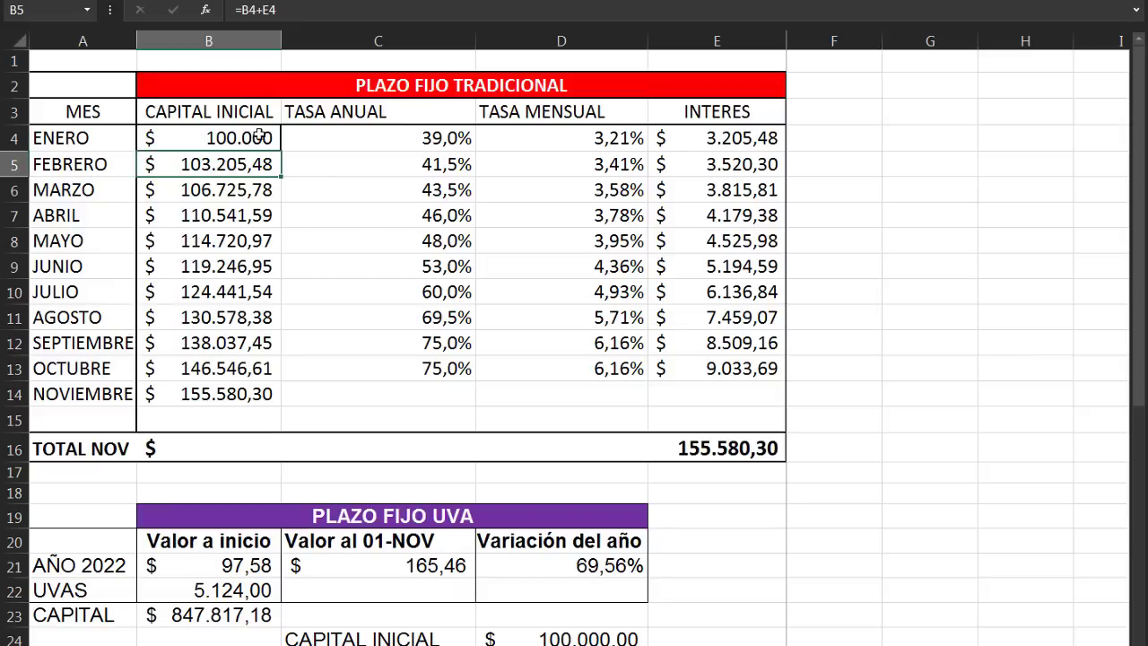
Step: Examine the recalculated TOTAL NOV, CAPITAL INICIAL and DIFERENCIA for the traditional and UVA deposits
{"action": "scroll", "coordinate": [379, 137], "scroll_direction": "down", "scroll_amount": 1}
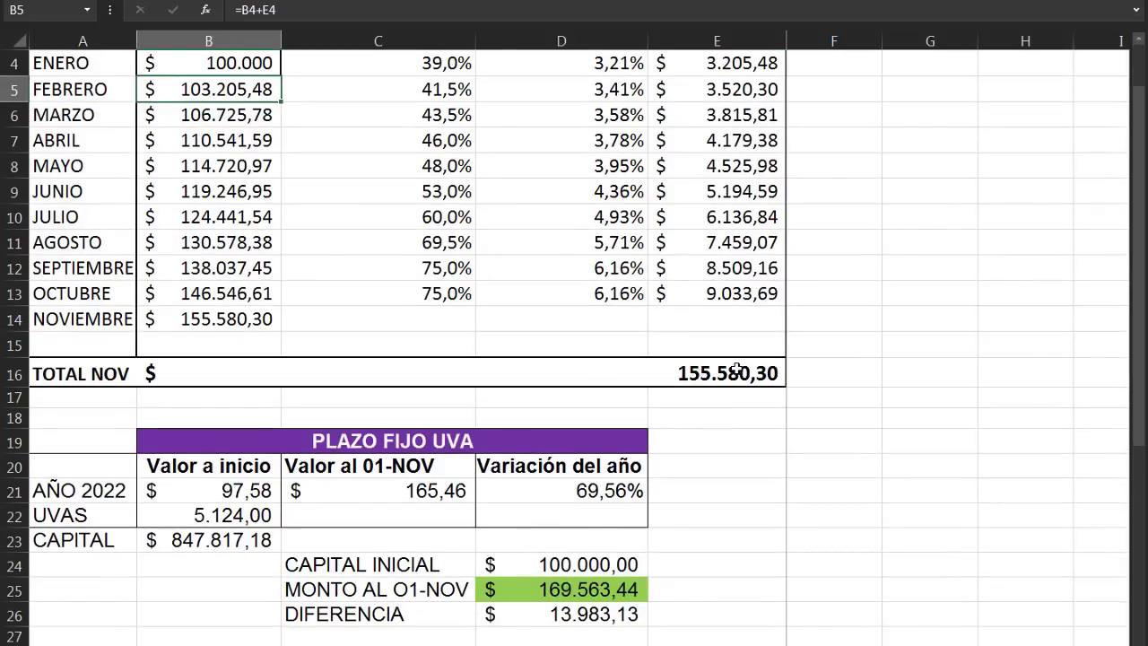
{"action": "left_click", "coordinate": [749, 382]}
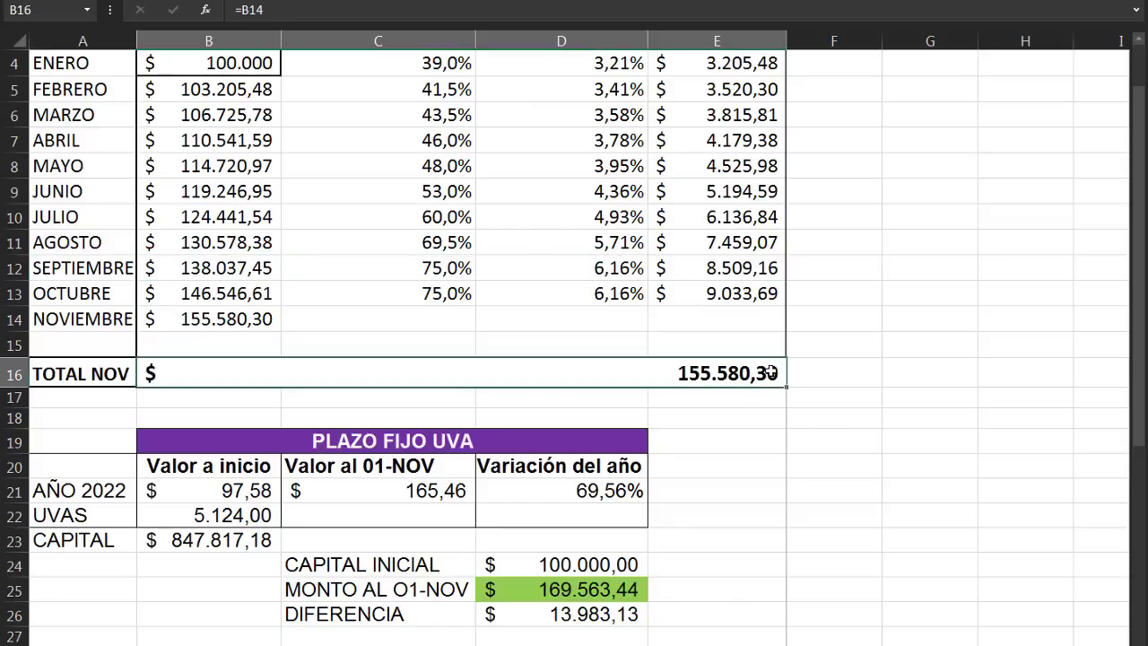
{"action": "scroll", "coordinate": [773, 377], "scroll_direction": "down", "scroll_amount": 1}
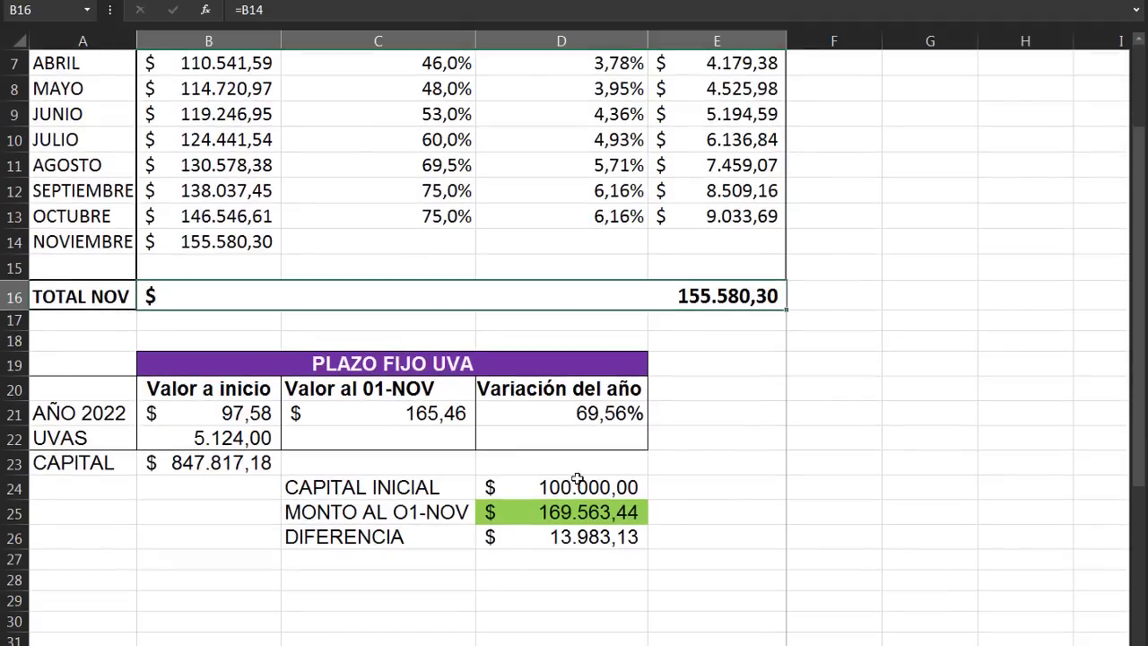
{"action": "left_click", "coordinate": [583, 487]}
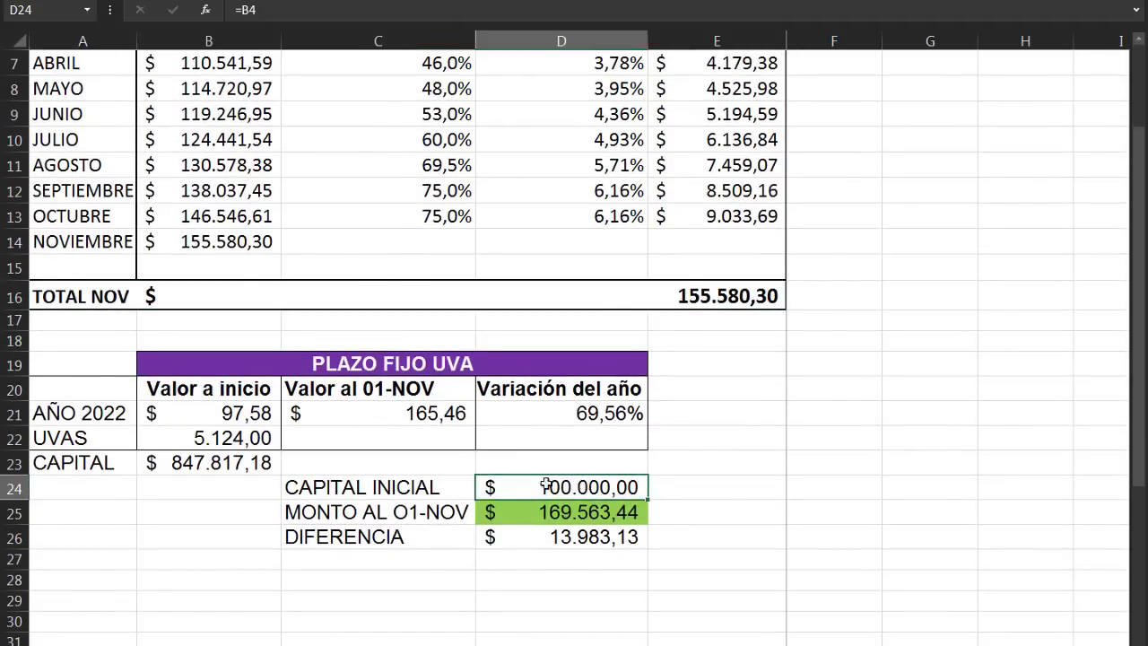
{"action": "scroll", "coordinate": [370, 384], "scroll_direction": "up", "scroll_amount": 2}
{"action": "scroll", "coordinate": [408, 235], "scroll_direction": "down", "scroll_amount": 2}
{"action": "left_click", "coordinate": [615, 536]}
{"action": "scroll", "coordinate": [551, 259], "scroll_direction": "up", "scroll_amount": 2}
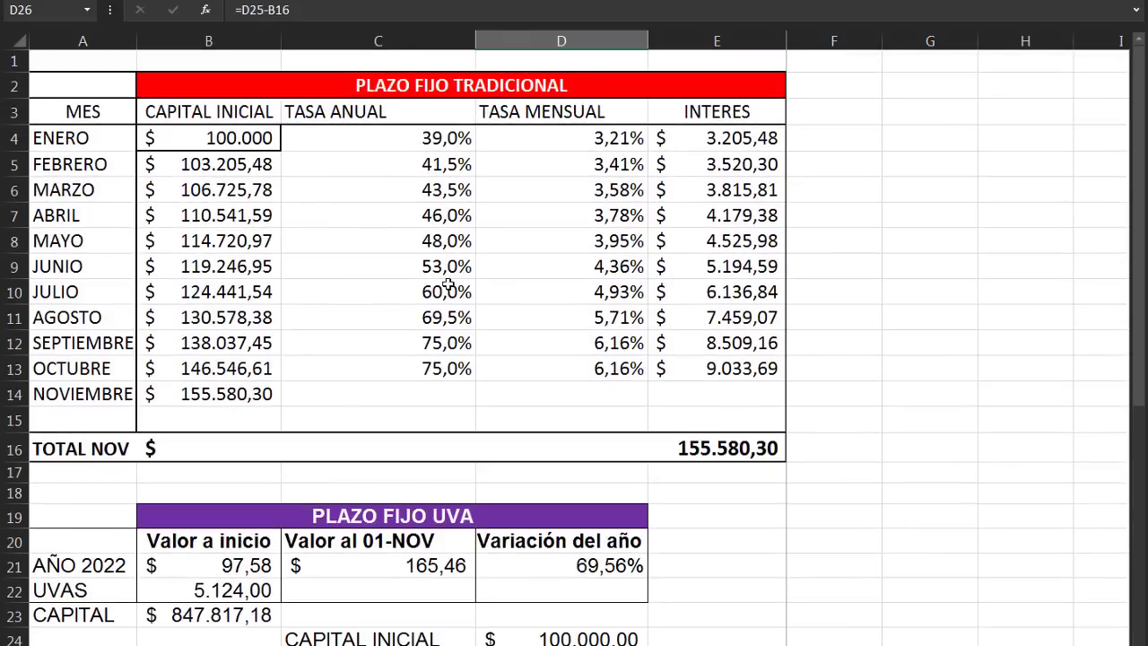
Step: Set JULIO's TASA ANUAL in C10 to 53% and check the recalculated DIFERENCIA in D26
{"action": "left_click", "coordinate": [438, 299]}
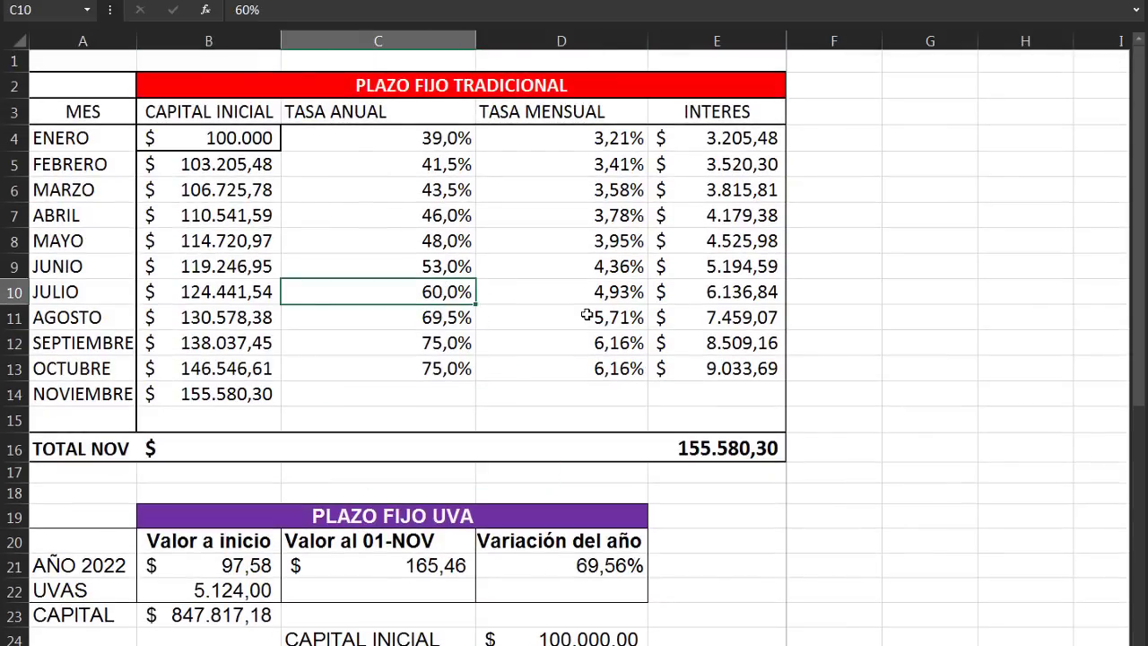
{"action": "type", "text": "53"}
{"action": "key", "text": "Return"}
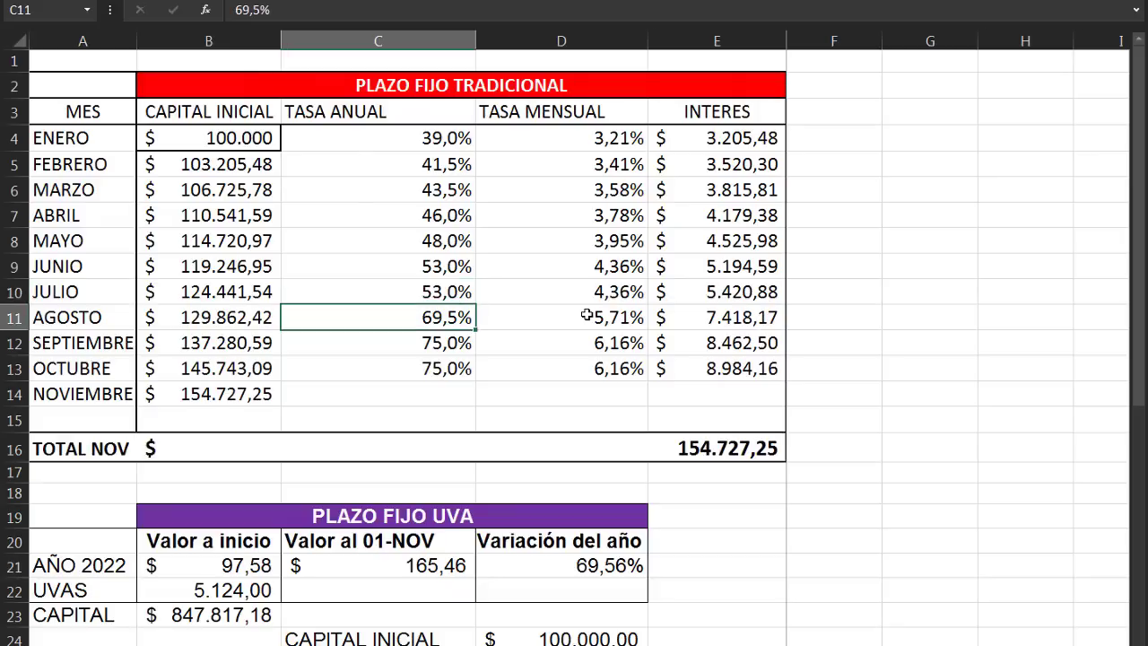
{"action": "scroll", "coordinate": [551, 334], "scroll_direction": "down", "scroll_amount": 2}
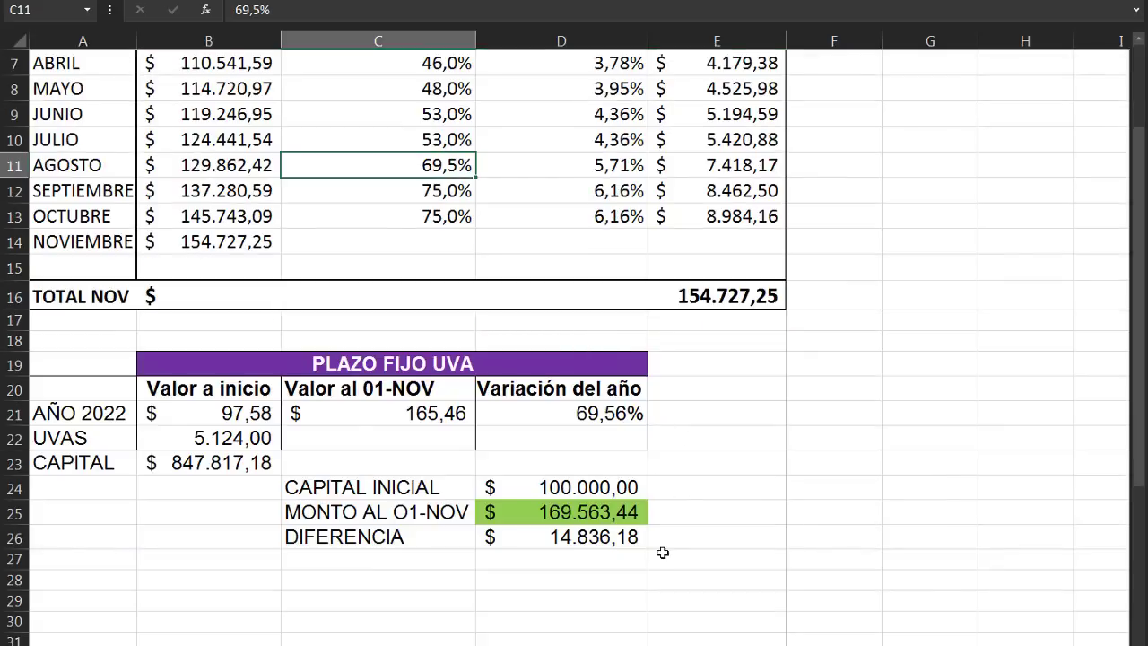
{"action": "left_click", "coordinate": [623, 538]}
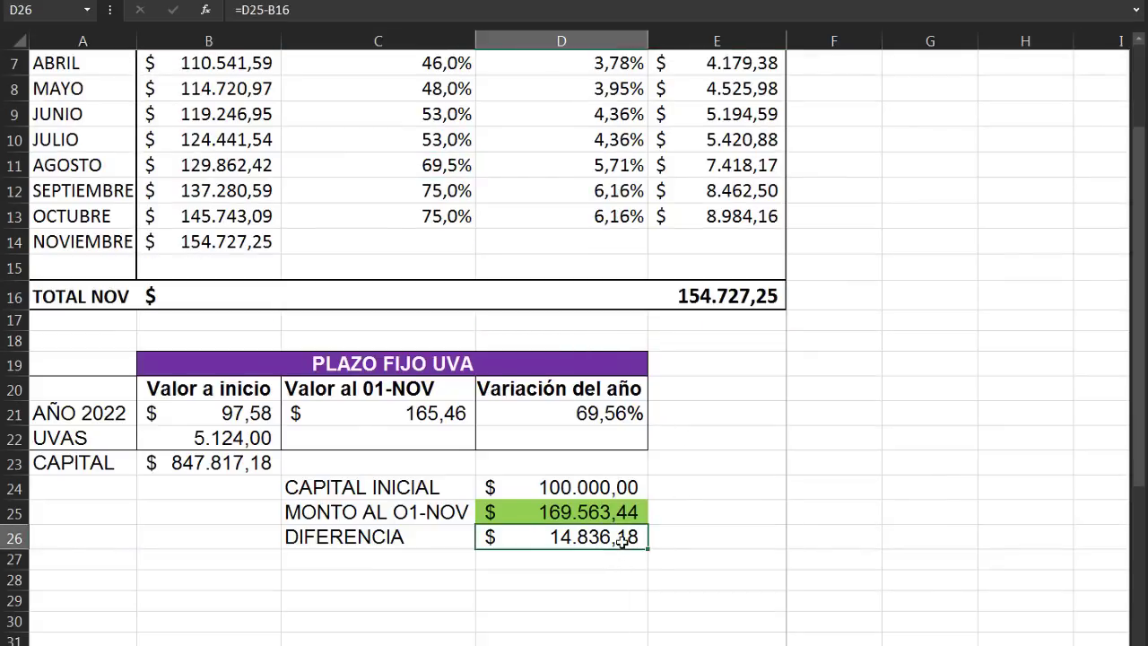
{"action": "double_click", "coordinate": [633, 538]}
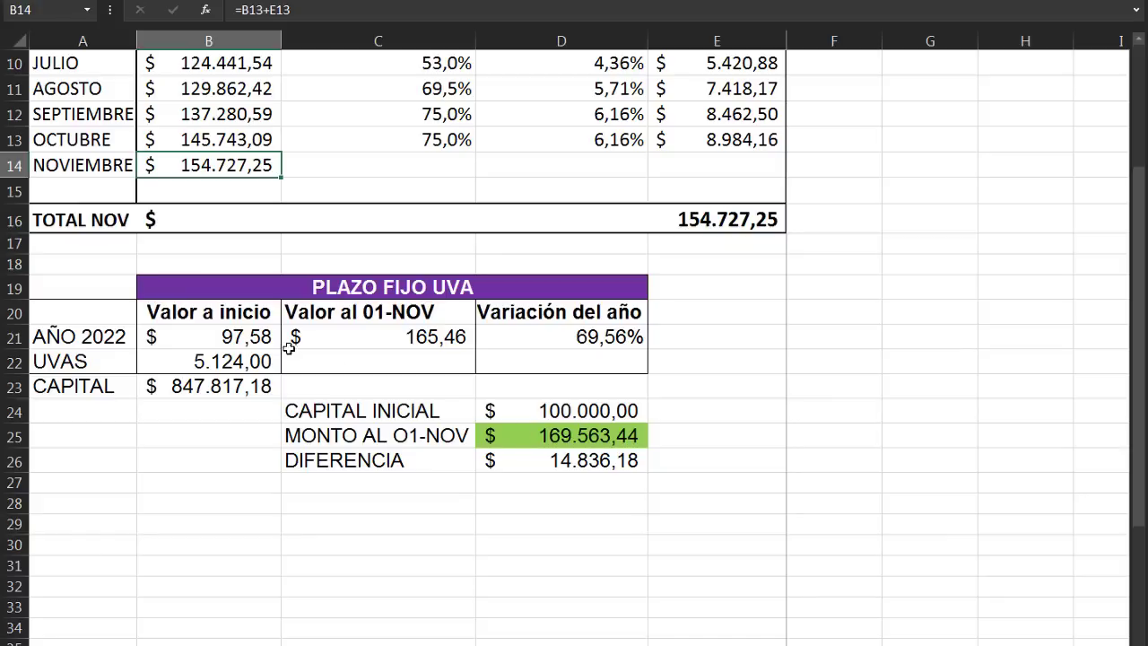
Step: Switch to the iKiwi Valor UVA page in the browser and highlight its address, today's UVA value and the update date
{"action": "left_click", "coordinate": [236, 334]}
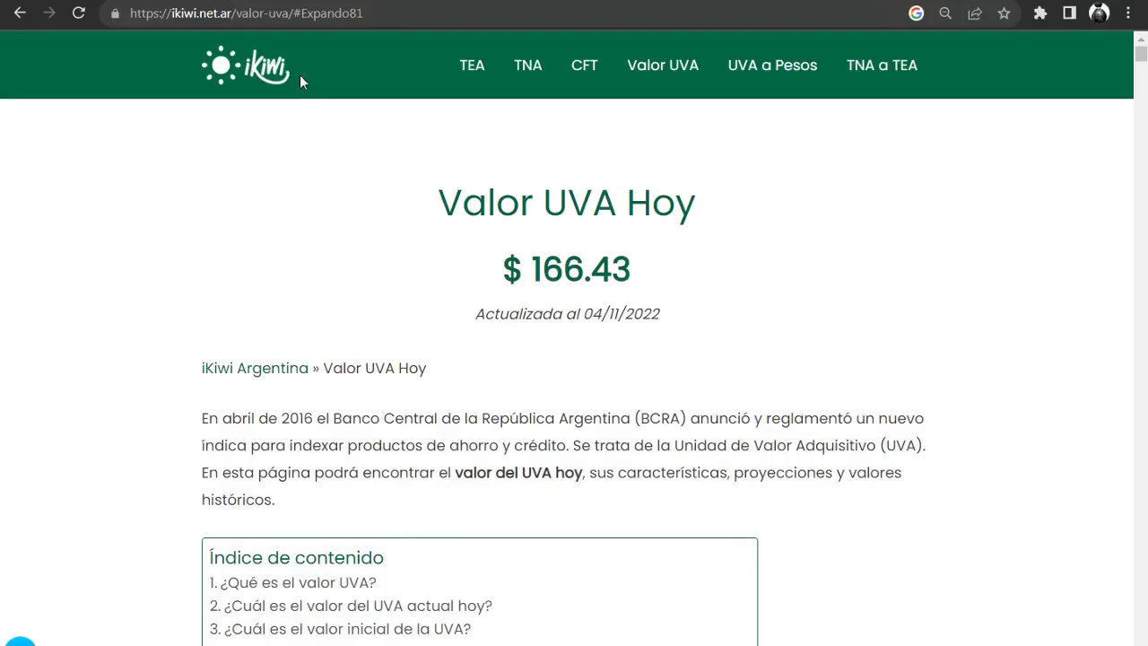
{"action": "triple_click", "coordinate": [403, 12]}
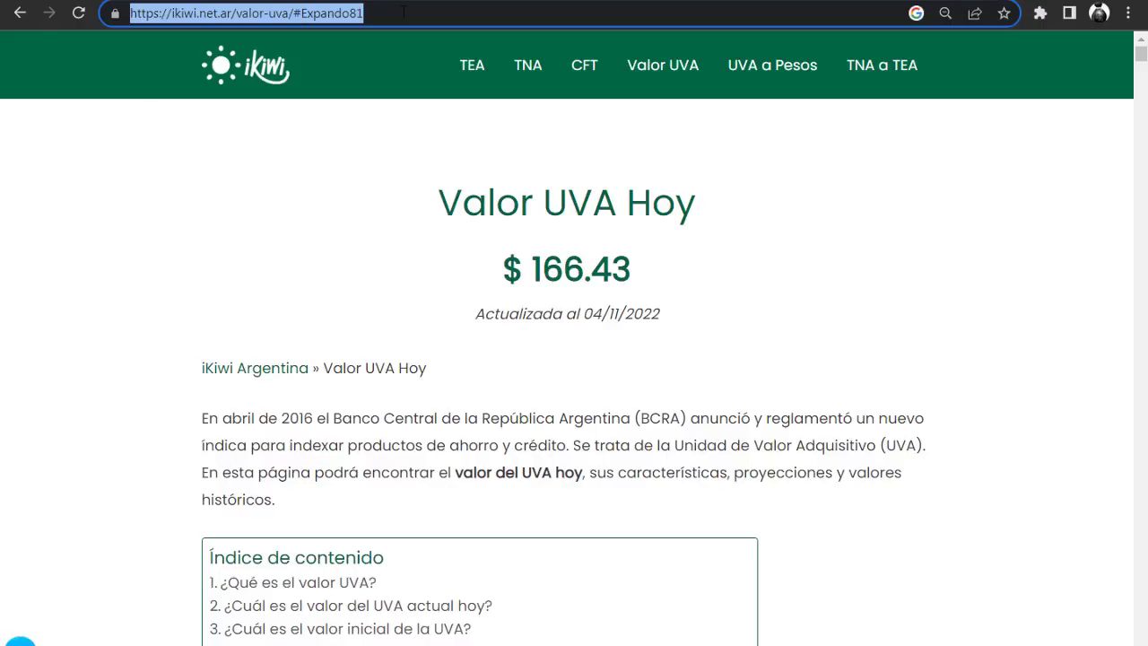
{"action": "scroll", "coordinate": [432, 81], "scroll_direction": "down", "scroll_amount": 1}
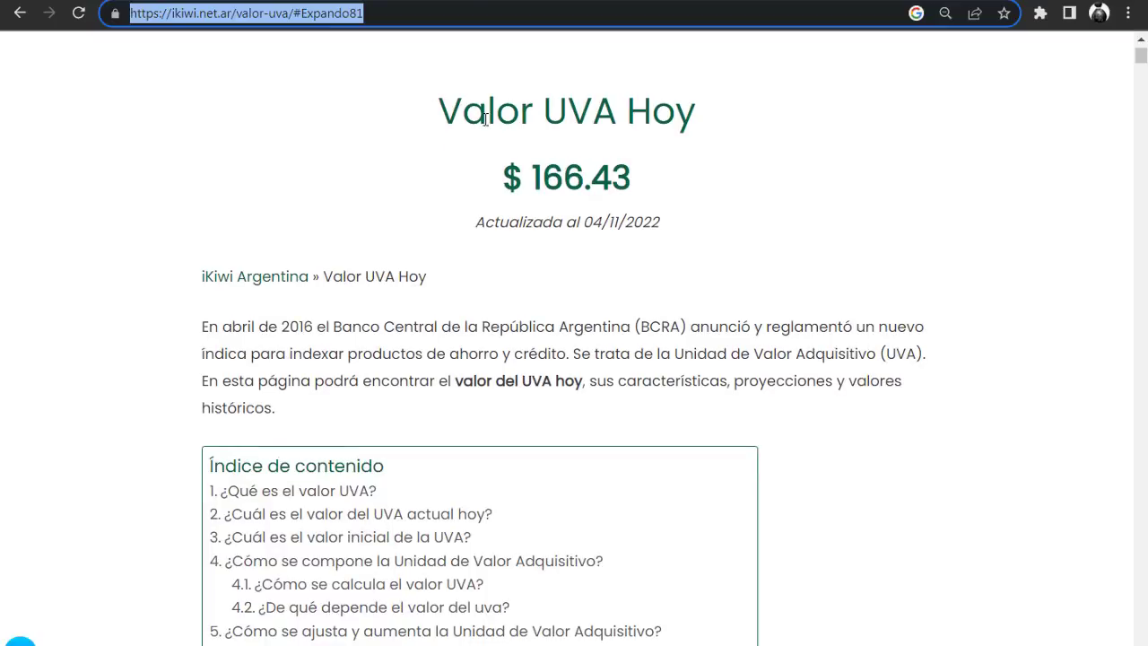
{"action": "left_click_drag", "start_coordinate": [535, 177], "coordinate": [646, 179]}
{"action": "left_click_drag", "start_coordinate": [476, 222], "coordinate": [609, 225]}
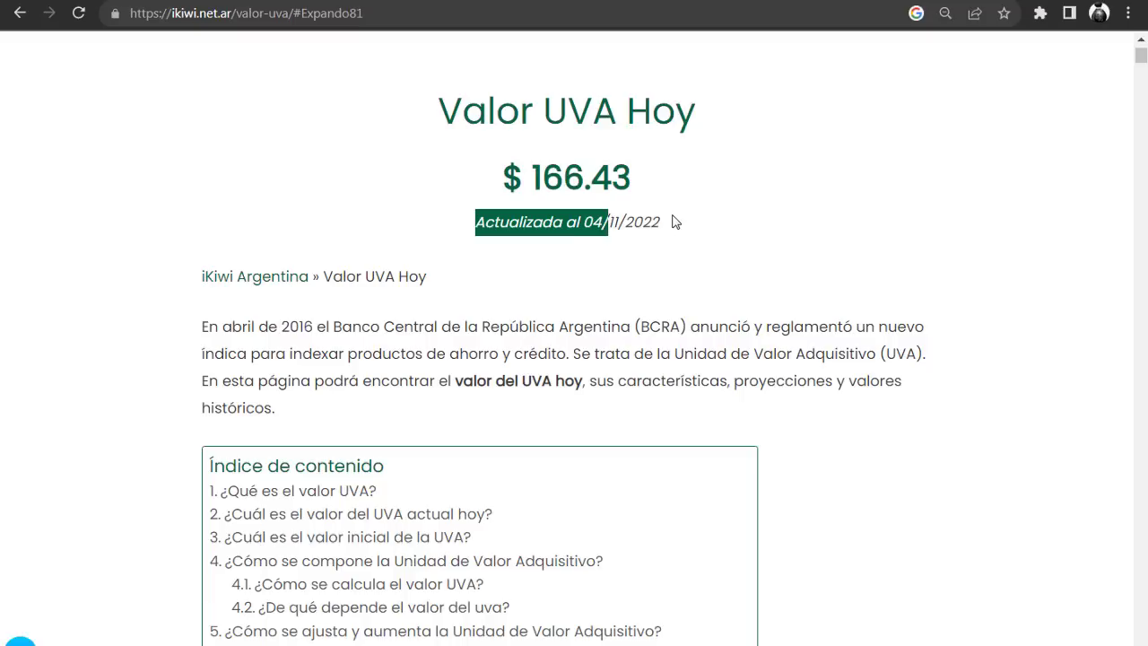
Step: Open the January 2022 table in the Histórico del Valor UVA section and highlight the value for 01/01/2022
{"action": "scroll", "coordinate": [675, 221], "scroll_direction": "down", "scroll_amount": 20}
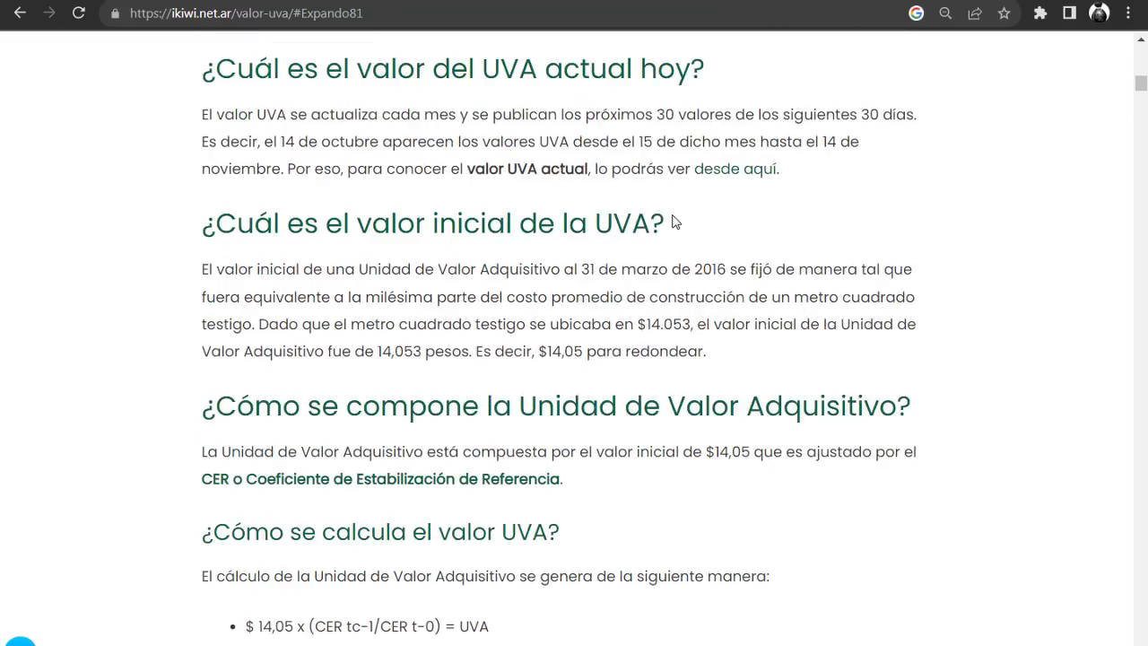
{"action": "scroll", "coordinate": [675, 221], "scroll_direction": "down", "scroll_amount": 8}
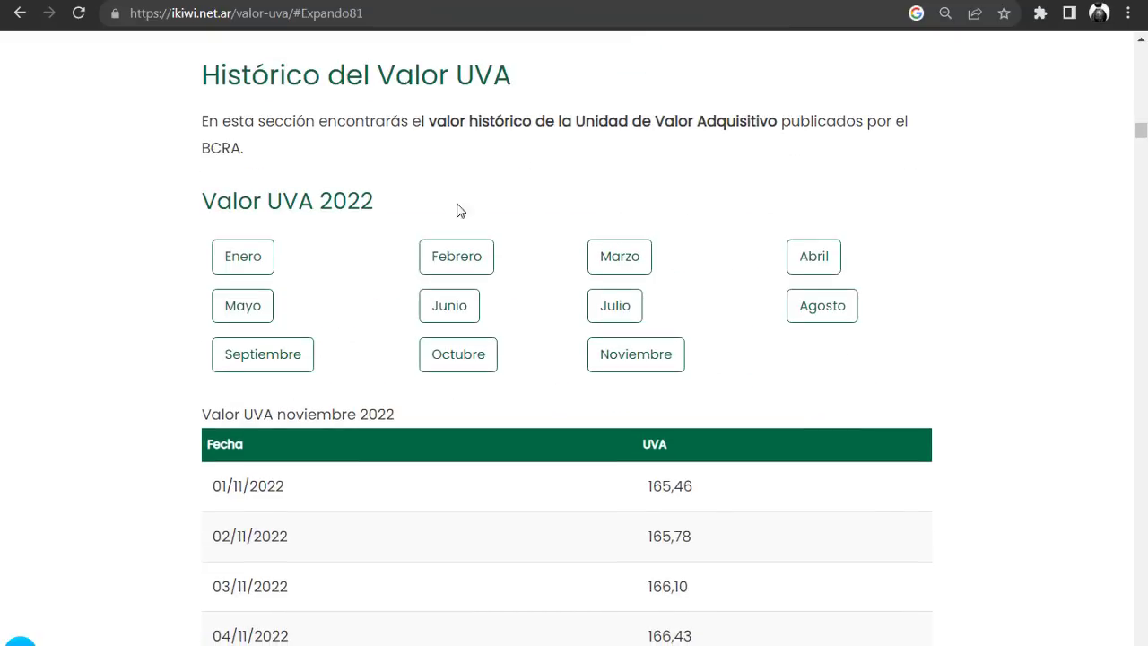
{"action": "left_click", "coordinate": [263, 243]}
{"action": "left_click", "coordinate": [303, 264]}
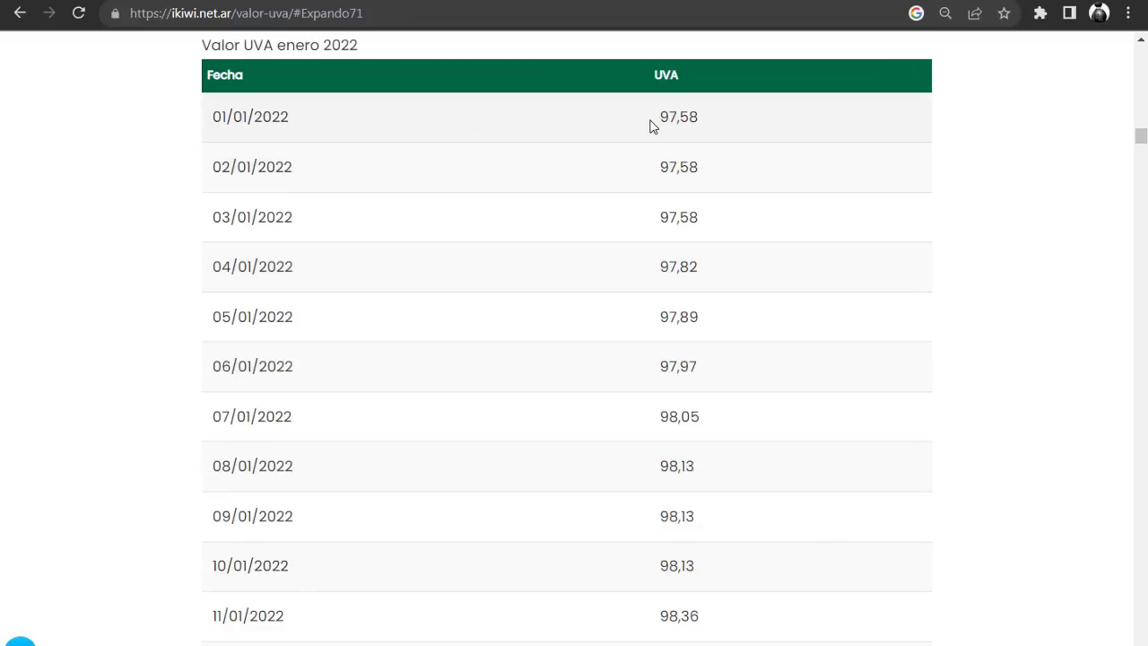
{"action": "left_click_drag", "start_coordinate": [642, 126], "coordinate": [698, 124]}
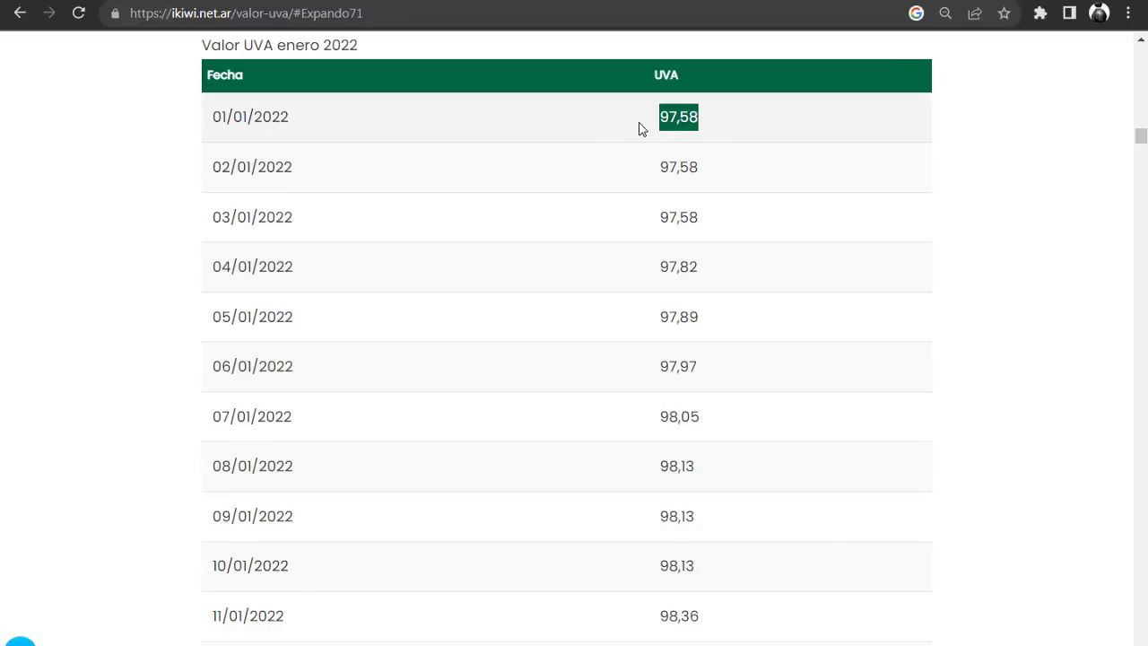
Step: Open the November 2022 table of UVA values and highlight the value for 01/11/2022
{"action": "scroll", "coordinate": [654, 139], "scroll_direction": "up", "scroll_amount": 3}
{"action": "left_click", "coordinate": [652, 262]}
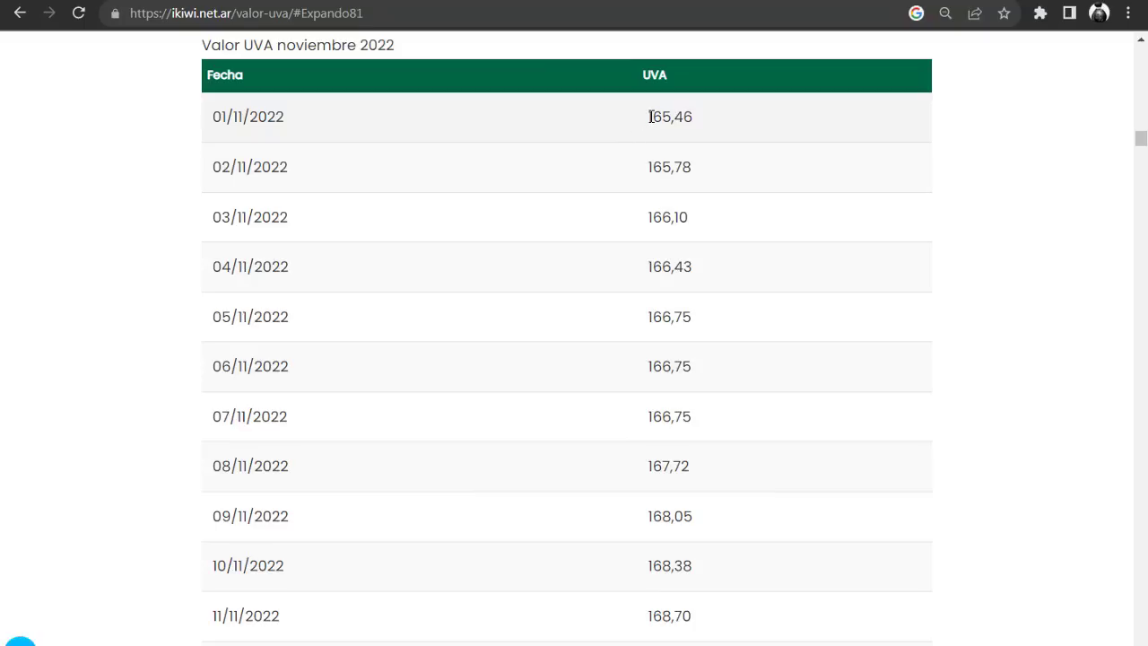
{"action": "left_click_drag", "start_coordinate": [650, 117], "coordinate": [707, 121]}
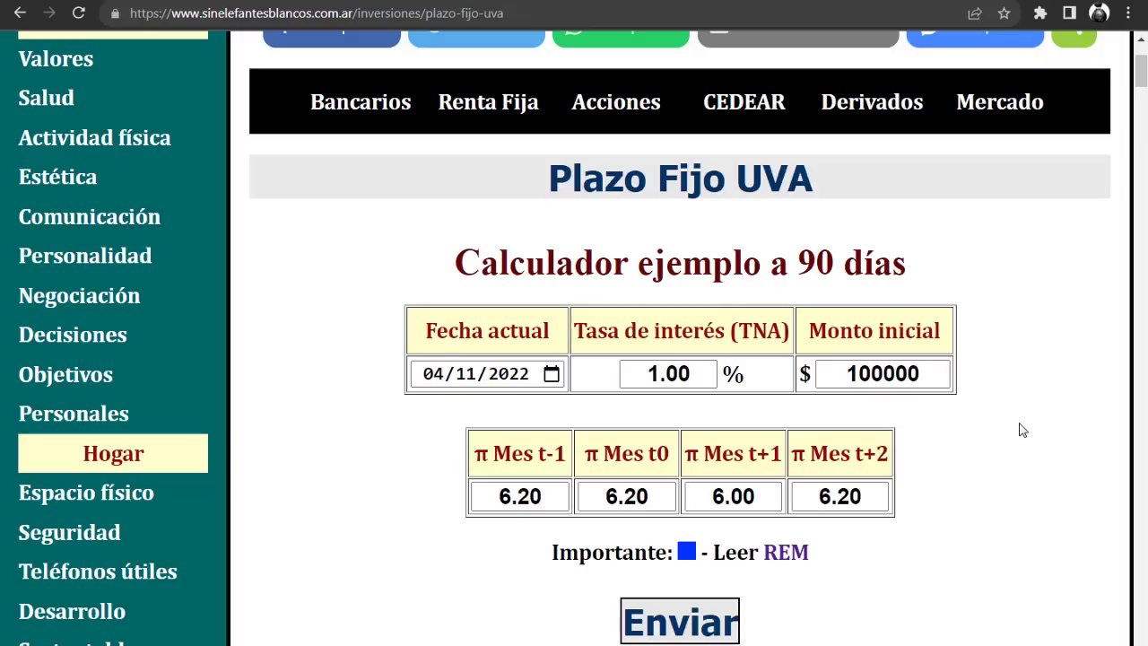
Step: Look over the Sin Elefantes Blancos site's Bancarios options and the Plazo Fijo UVA 90-day calculator fields
{"action": "scroll", "coordinate": [1022, 431], "scroll_direction": "up", "scroll_amount": 3}
{"action": "mouse_move", "coordinate": [683, 247]}
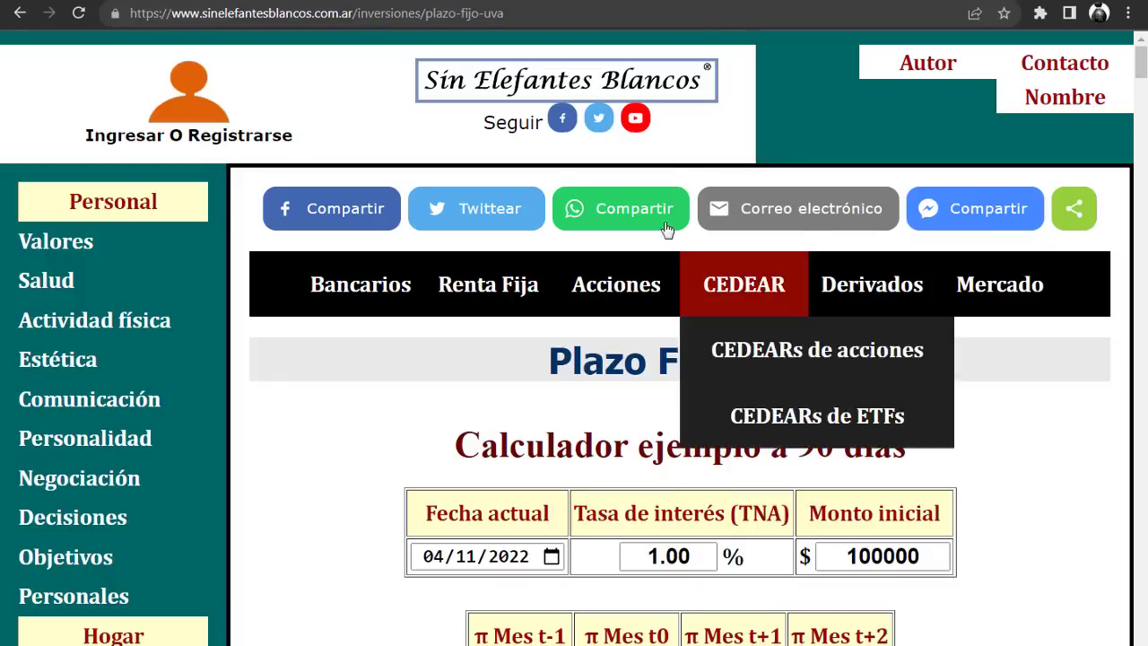
{"action": "mouse_move", "coordinate": [397, 302]}
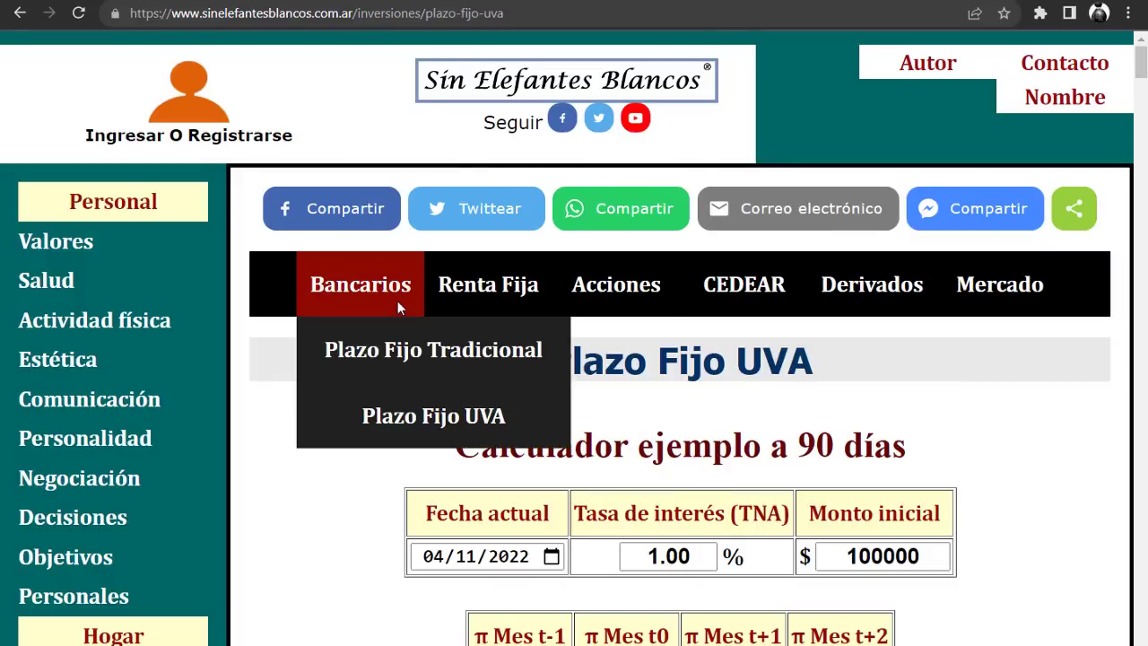
{"action": "scroll", "coordinate": [856, 417], "scroll_direction": "down", "scroll_amount": 1}
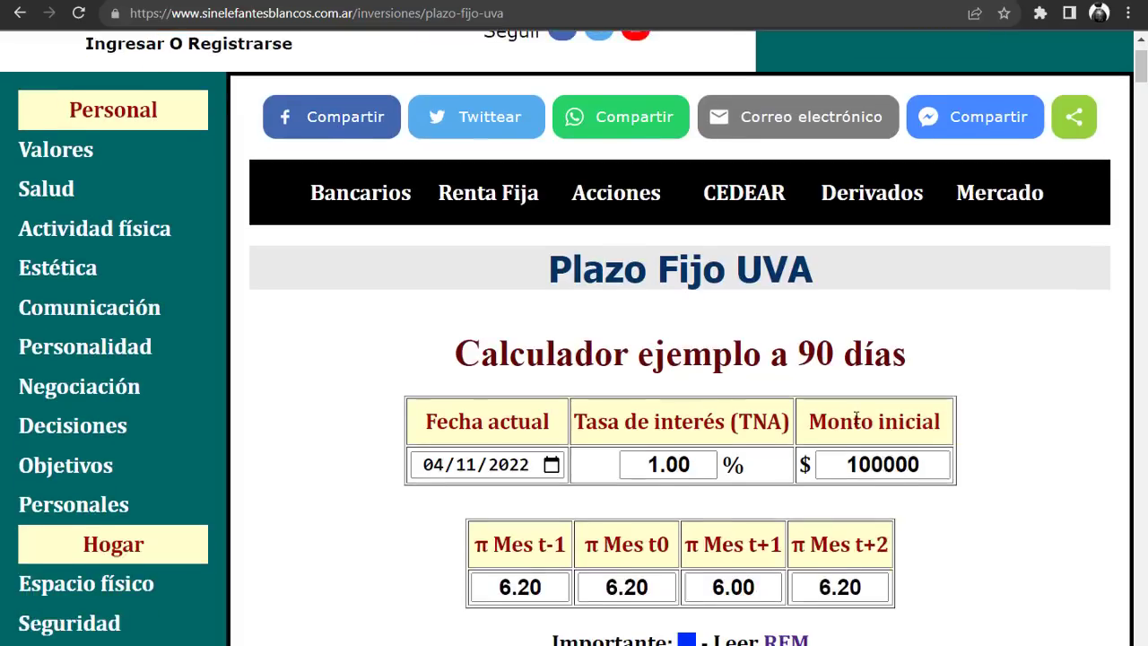
{"action": "scroll", "coordinate": [857, 418], "scroll_direction": "down", "scroll_amount": 1}
{"action": "scroll", "coordinate": [616, 311], "scroll_direction": "down", "scroll_amount": 1}
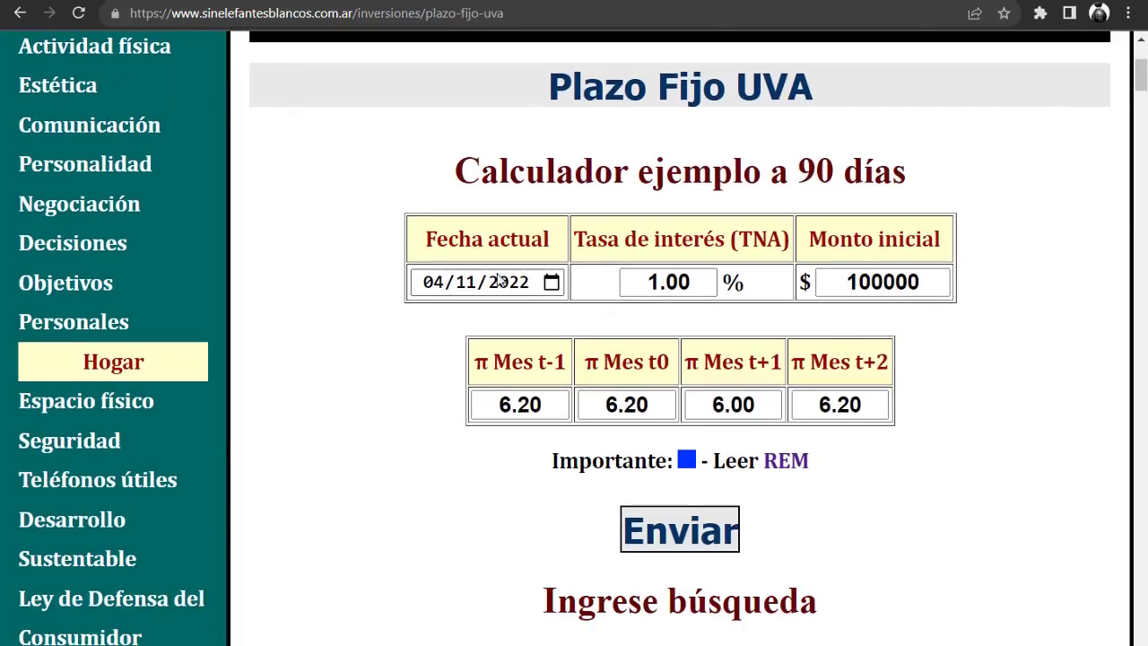
Step: Set the UVA calculator's Monto inicial to 500000
{"action": "left_click", "coordinate": [860, 288]}
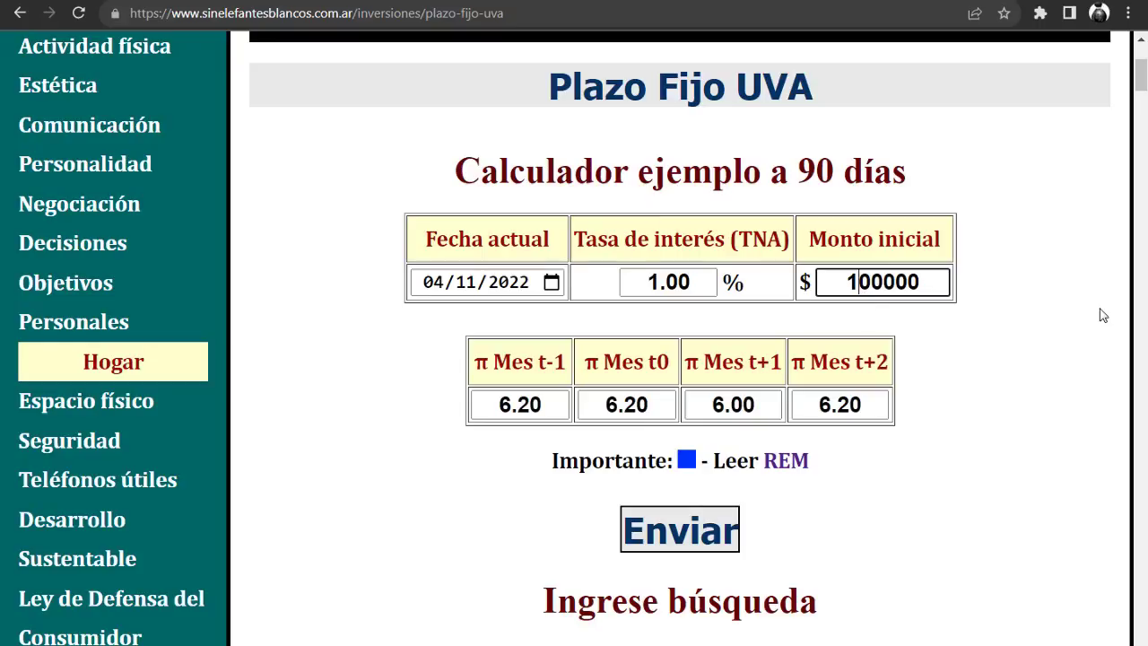
{"action": "key", "text": "BackSpace"}
{"action": "type", "text": "5"}
Step: Review the four monthly inflation fields and submit the calculator to project the 90-day UVA deposit
{"action": "left_click", "coordinate": [552, 404]}
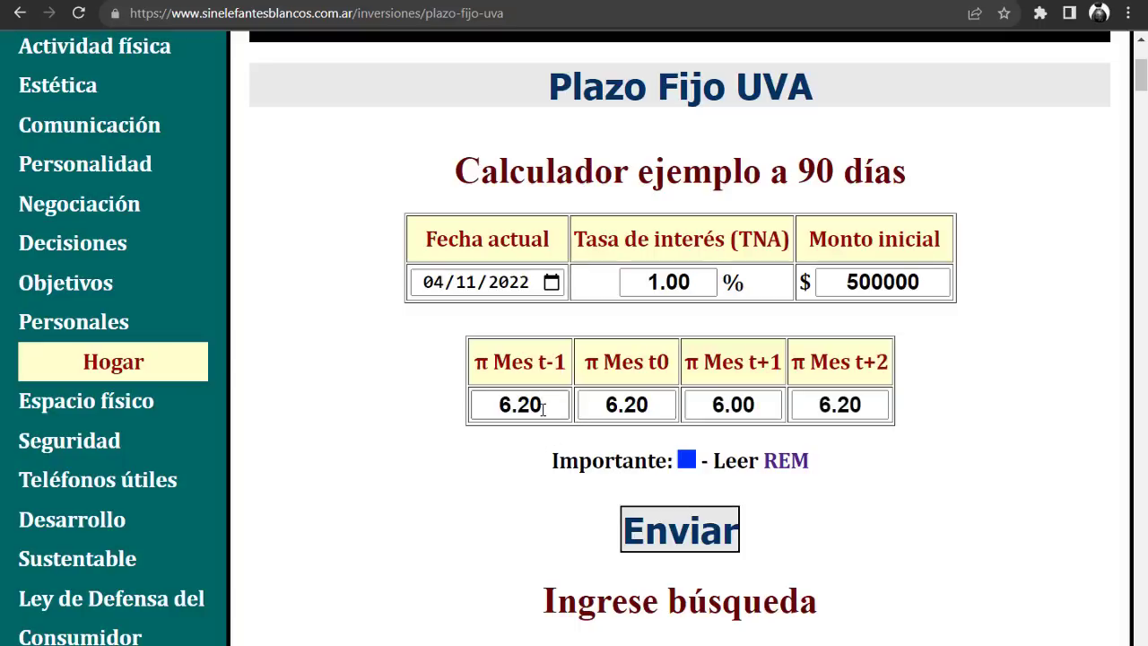
{"action": "left_click", "coordinate": [603, 408]}
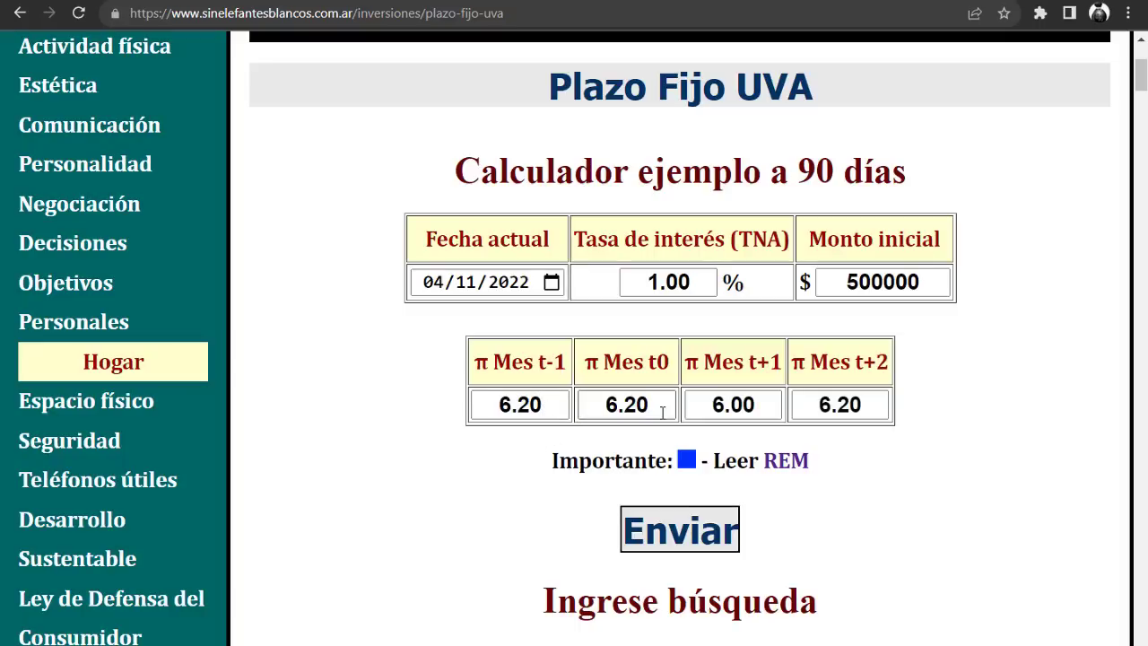
{"action": "left_click", "coordinate": [765, 407]}
{"action": "left_click", "coordinate": [915, 368]}
{"action": "left_click", "coordinate": [871, 285]}
{"action": "left_click", "coordinate": [883, 315]}
{"action": "scroll", "coordinate": [833, 436], "scroll_direction": "down", "scroll_amount": 1}
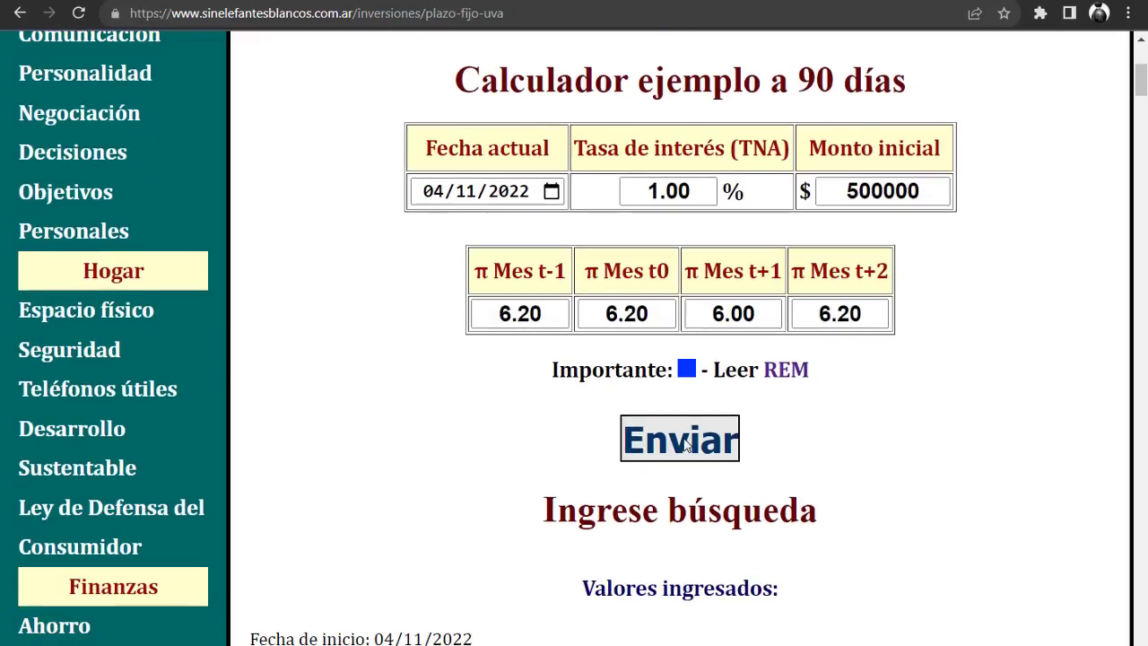
{"action": "left_click", "coordinate": [686, 445]}
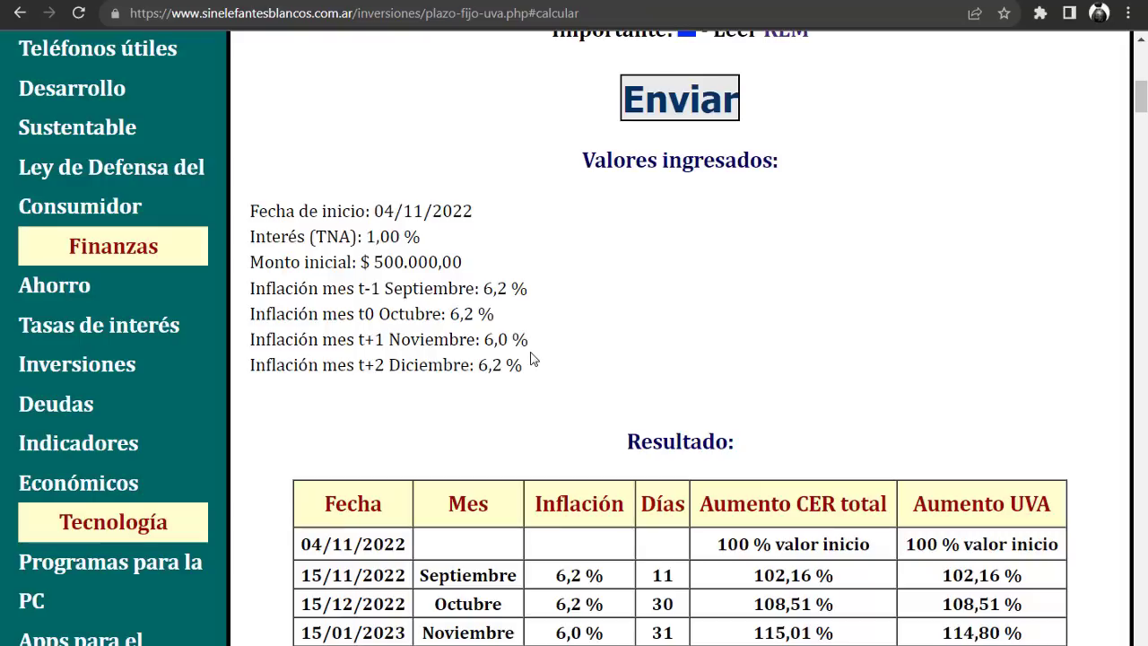
Step: Examine the entered values and the Inflación and Días for September through December in the Resultado table
{"action": "scroll", "coordinate": [530, 358], "scroll_direction": "down", "scroll_amount": 2}
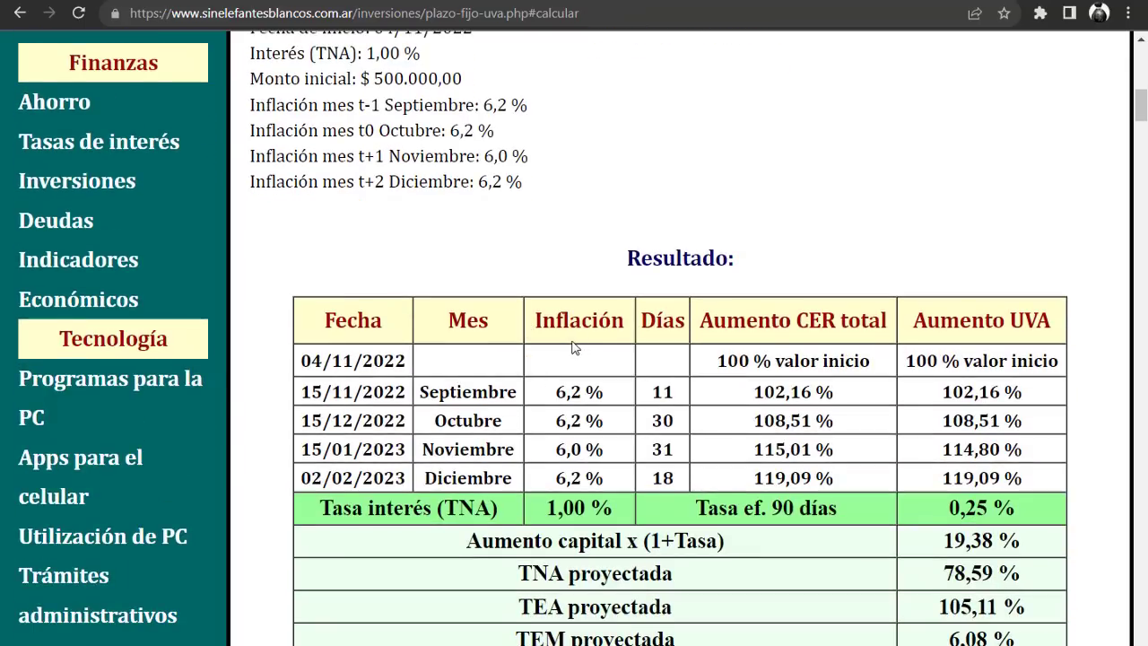
{"action": "scroll", "coordinate": [627, 404], "scroll_direction": "up", "scroll_amount": 1}
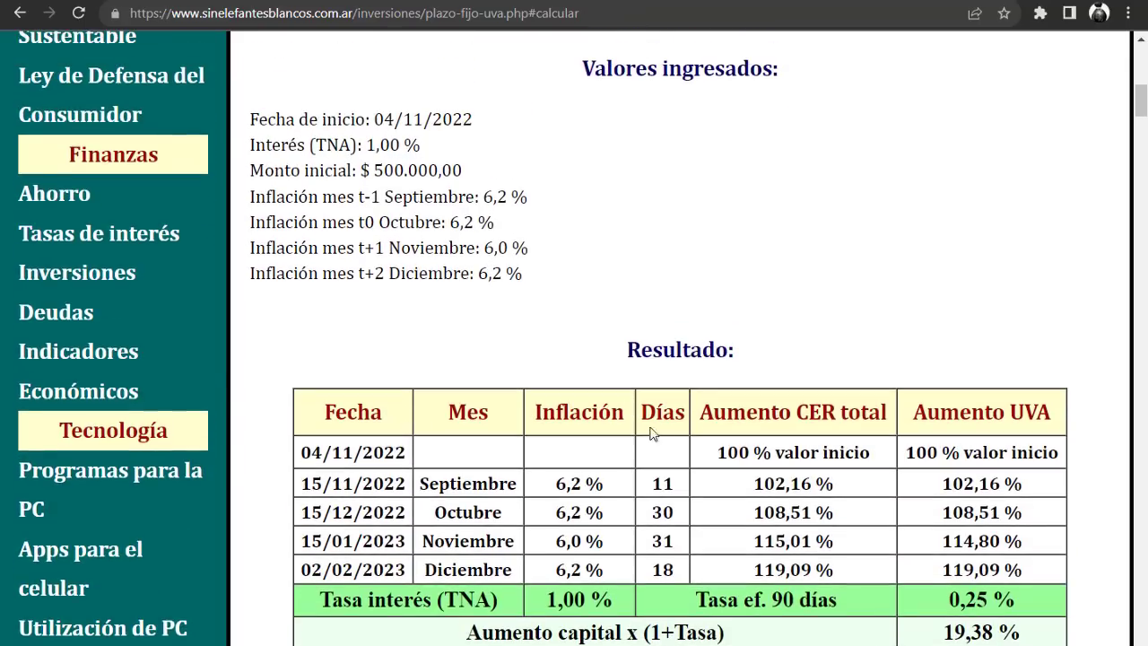
{"action": "double_click", "coordinate": [657, 481]}
{"action": "left_click_drag", "start_coordinate": [612, 485], "coordinate": [552, 485]}
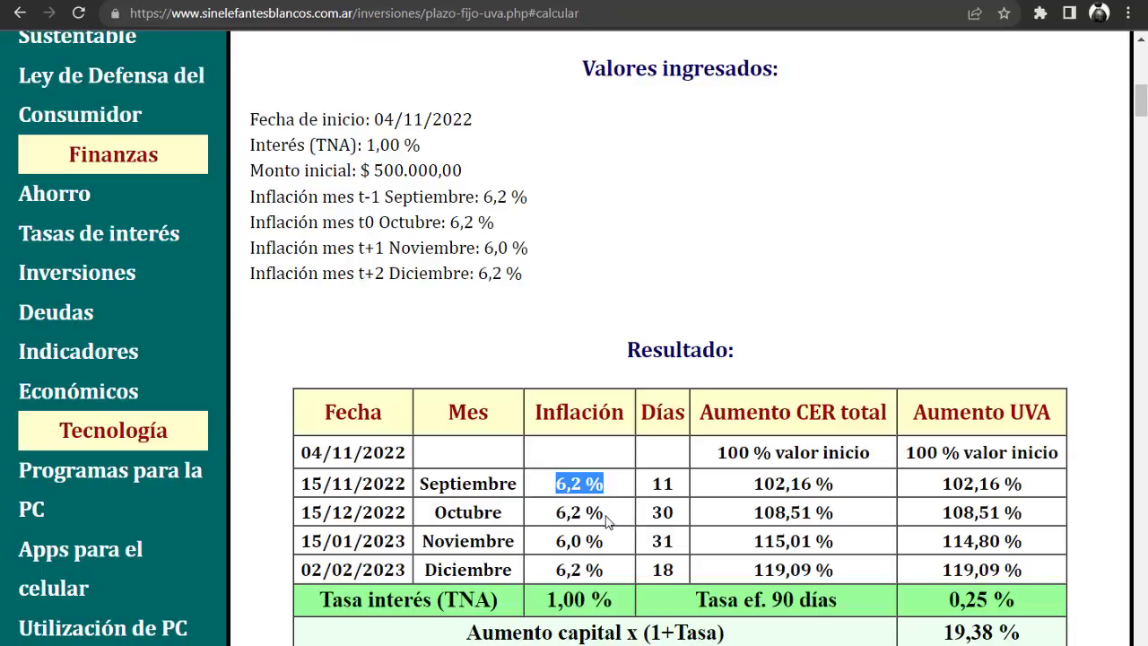
{"action": "left_click_drag", "start_coordinate": [607, 518], "coordinate": [554, 517]}
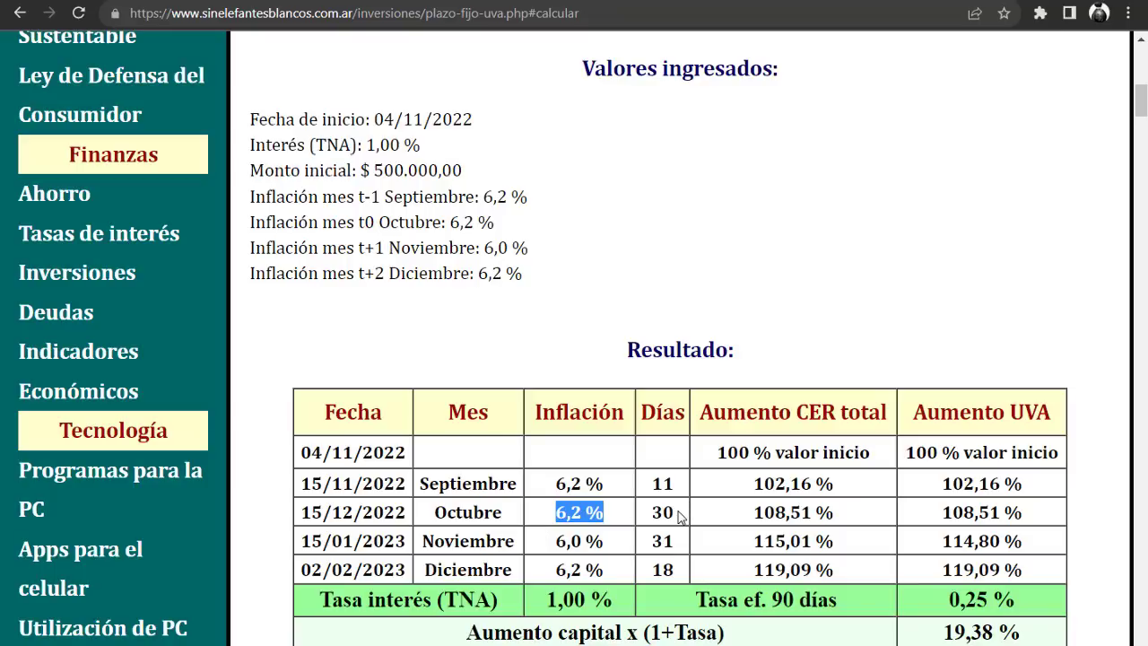
{"action": "left_click_drag", "start_coordinate": [679, 516], "coordinate": [646, 513]}
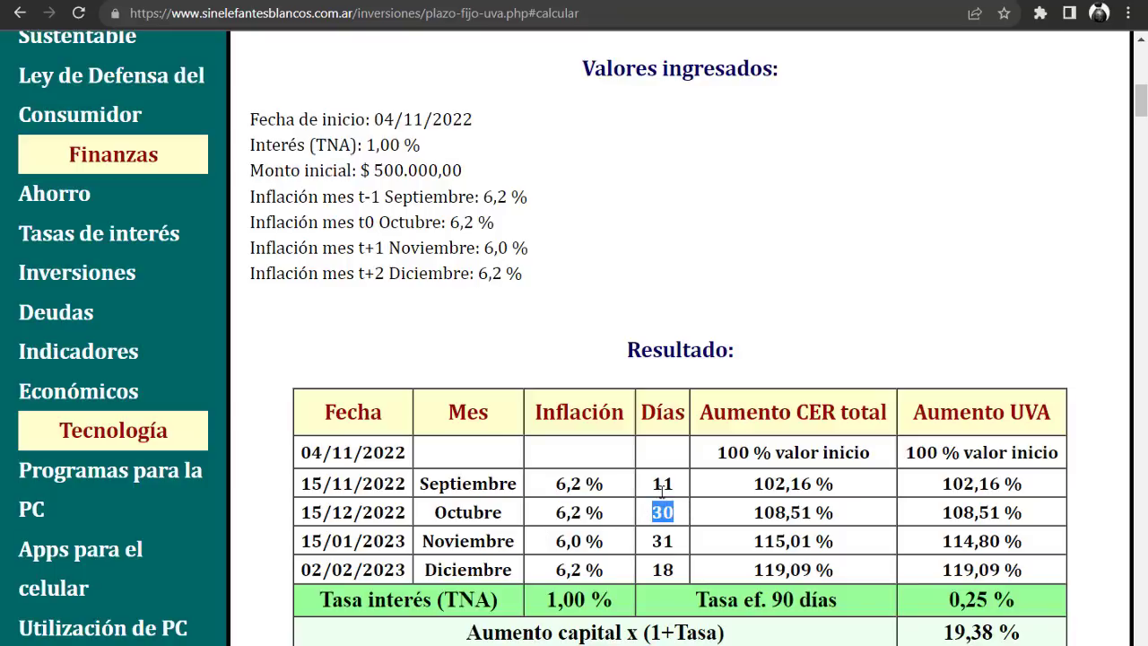
{"action": "double_click", "coordinate": [665, 539]}
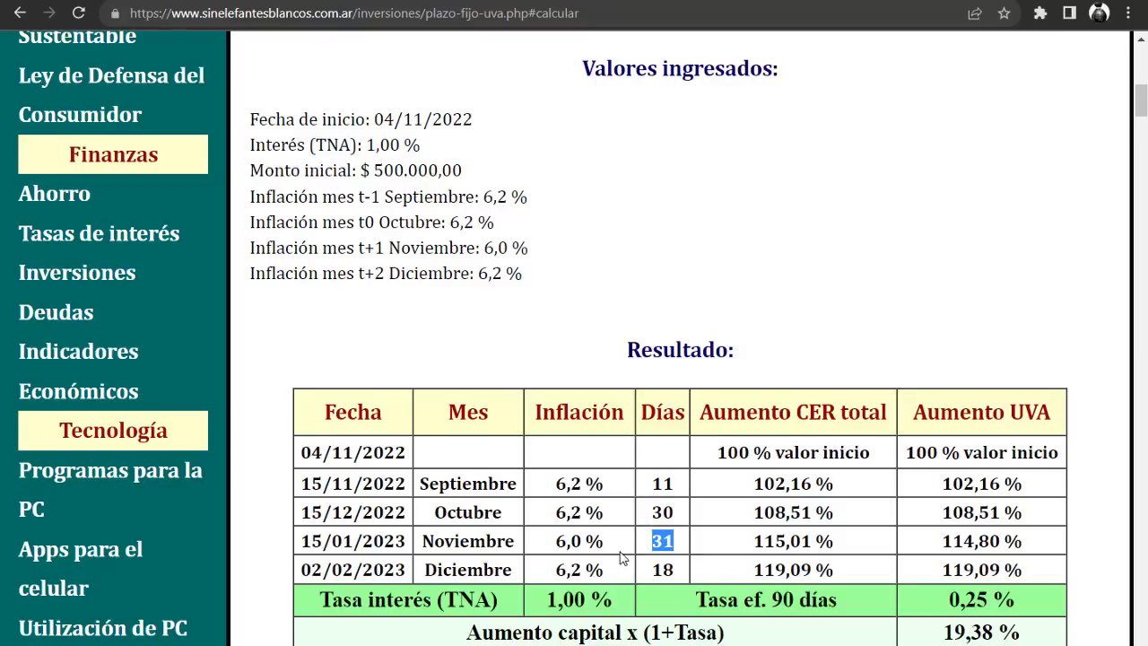
{"action": "scroll", "coordinate": [621, 556], "scroll_direction": "down", "scroll_amount": 1}
{"action": "left_click_drag", "start_coordinate": [614, 485], "coordinate": [522, 484]}
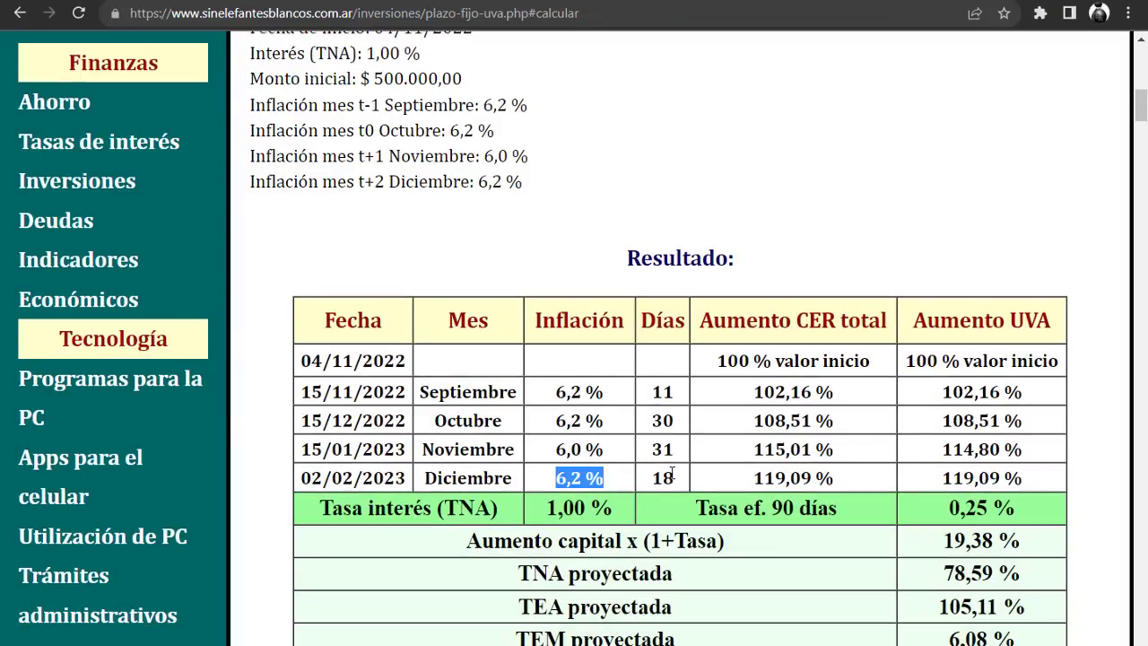
{"action": "left_click_drag", "start_coordinate": [653, 477], "coordinate": [691, 478]}
Step: Highlight the Monto final proyectado and the projected TNA and TEA rates in the Resultado table
{"action": "scroll", "coordinate": [690, 478], "scroll_direction": "down", "scroll_amount": 1}
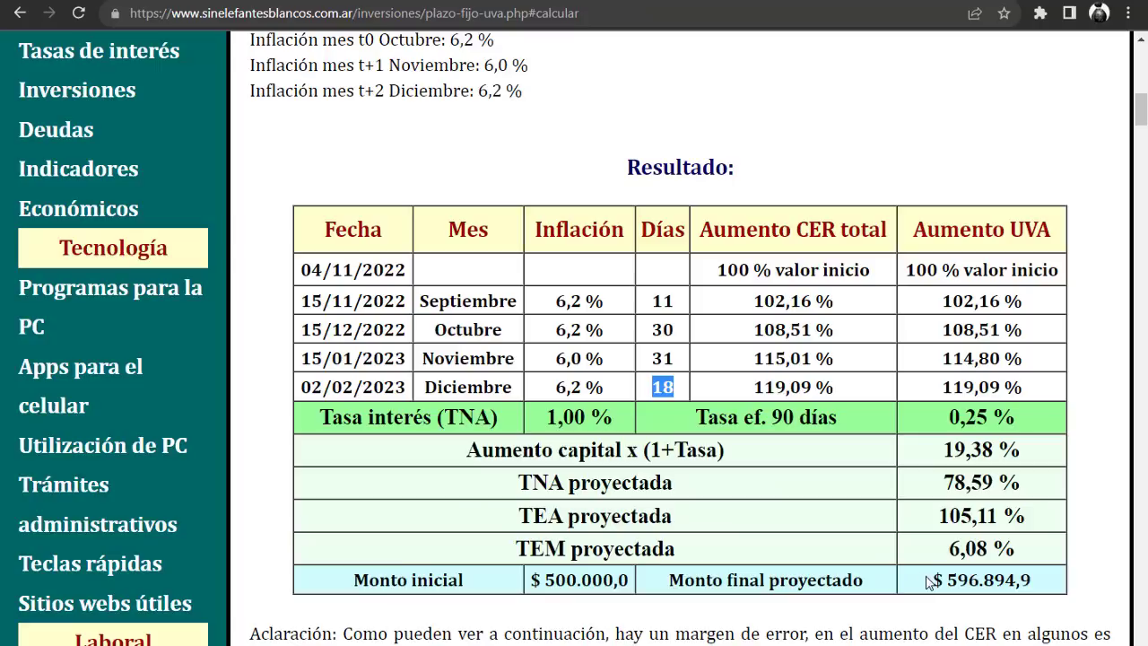
{"action": "left_click_drag", "start_coordinate": [931, 579], "coordinate": [1056, 586]}
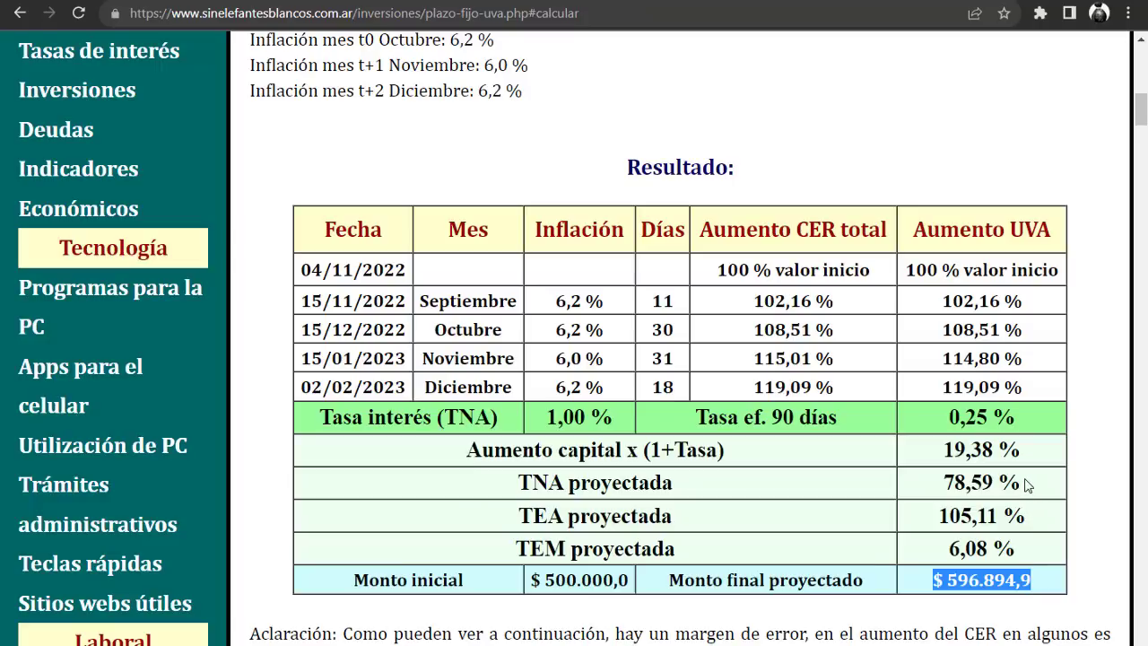
{"action": "left_click_drag", "start_coordinate": [1029, 484], "coordinate": [1035, 516]}
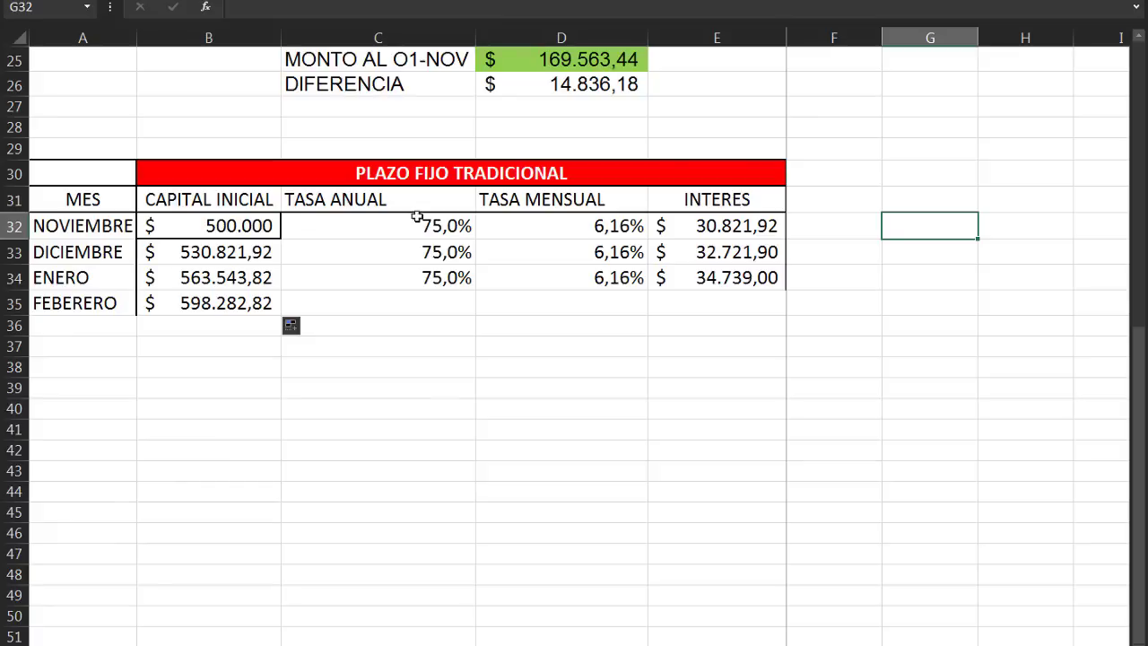
Step: Check the PLAZO FIJO TRADICIONAL months in the Excel sheet and the final capital in B35
{"action": "left_click", "coordinate": [112, 253]}
{"action": "left_click", "coordinate": [107, 284]}
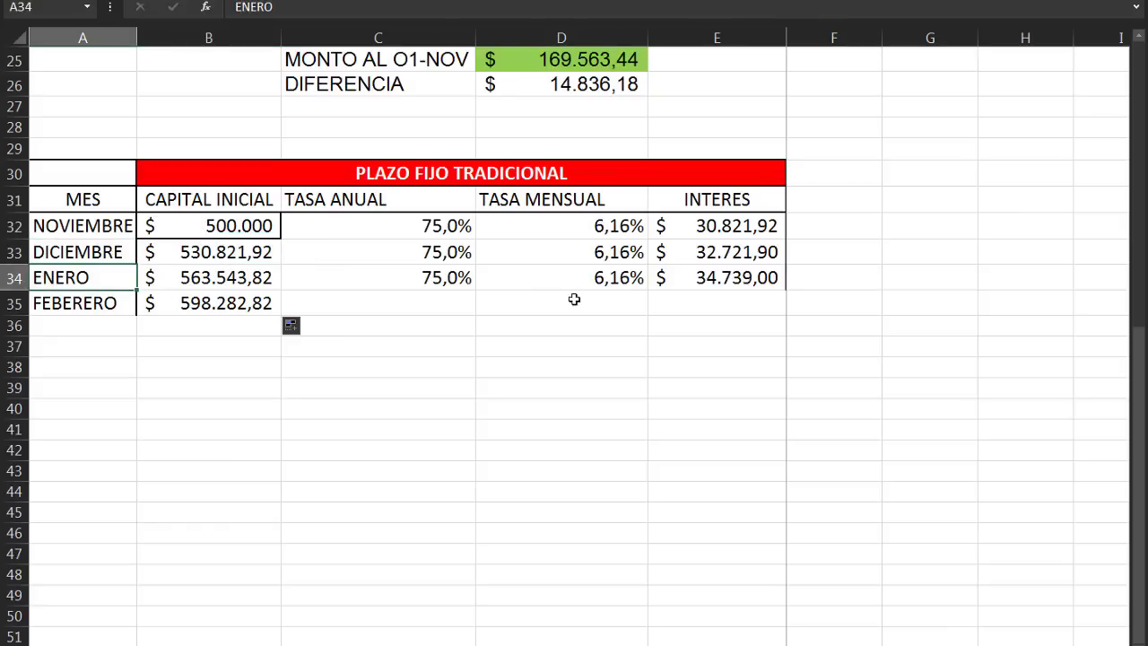
{"action": "left_click", "coordinate": [266, 304]}
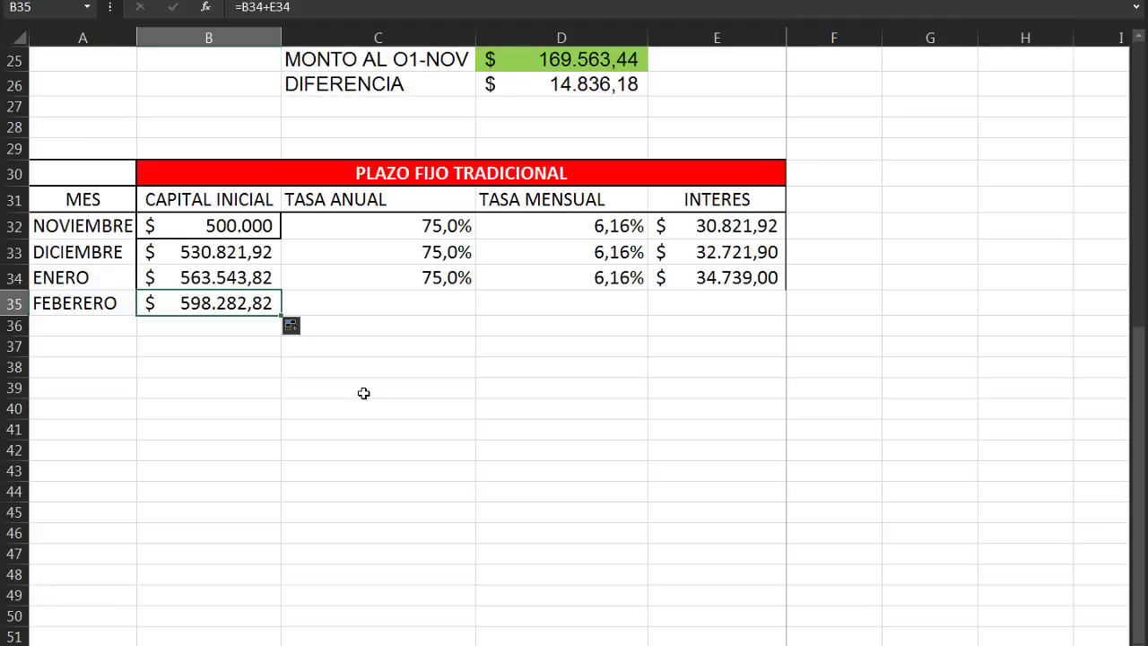
Step: Return to the browser calculator, recalculate with π Mes t0 set to 7, and highlight the new Monto final proyectado
{"action": "key", "text": "alt+Tab"}
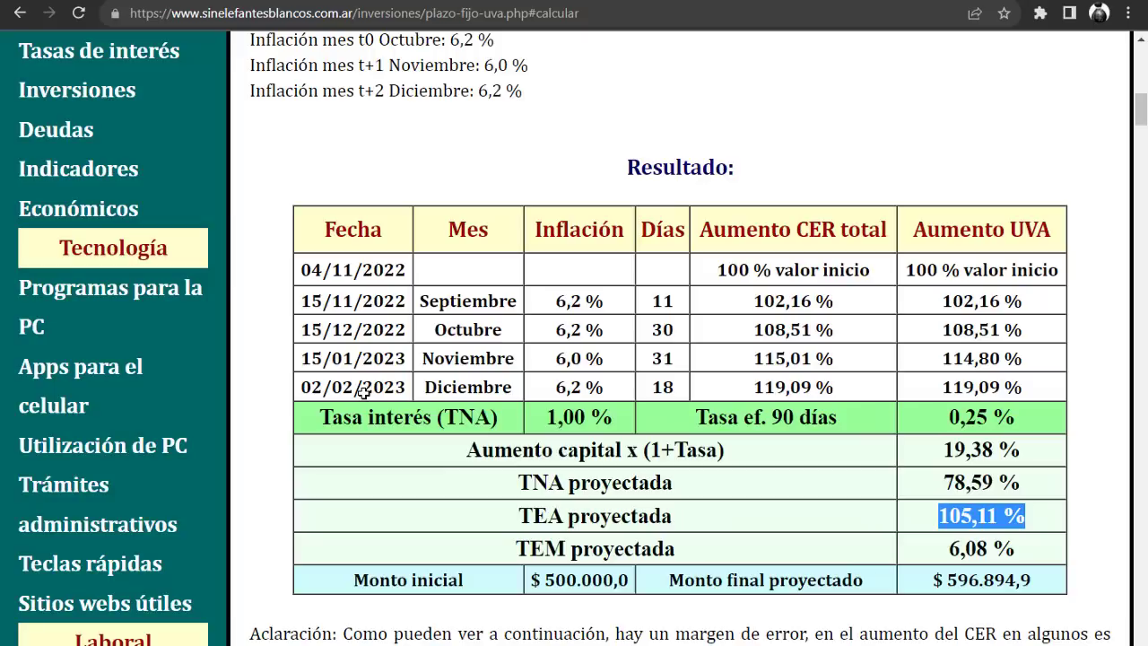
{"action": "scroll", "coordinate": [363, 392], "scroll_direction": "up", "scroll_amount": 6}
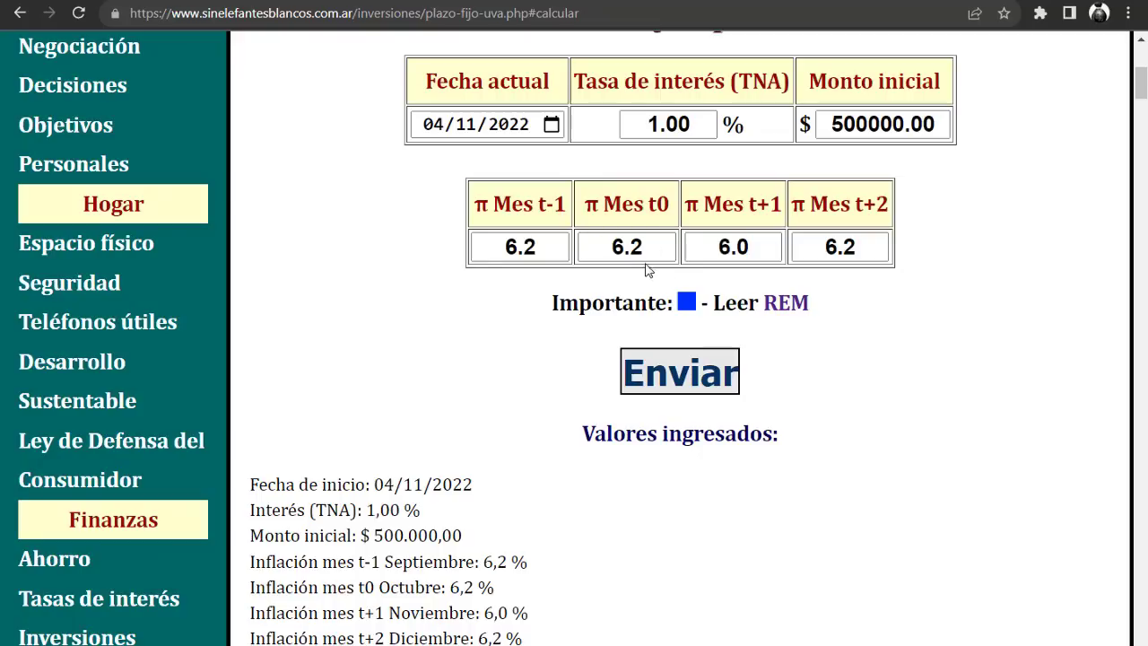
{"action": "left_click", "coordinate": [661, 248]}
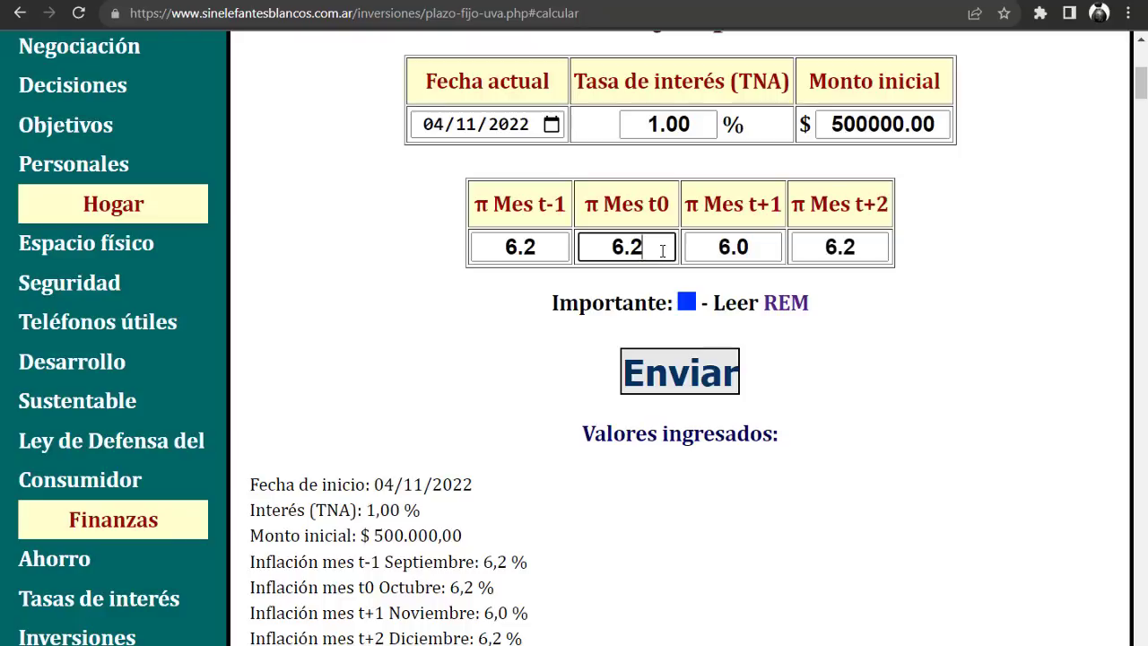
{"action": "key", "text": "BackSpace"}
{"action": "key", "text": "BackSpace"}
{"action": "key", "text": "BackSpace"}
{"action": "type", "text": "7"}
{"action": "left_click", "coordinate": [691, 381]}
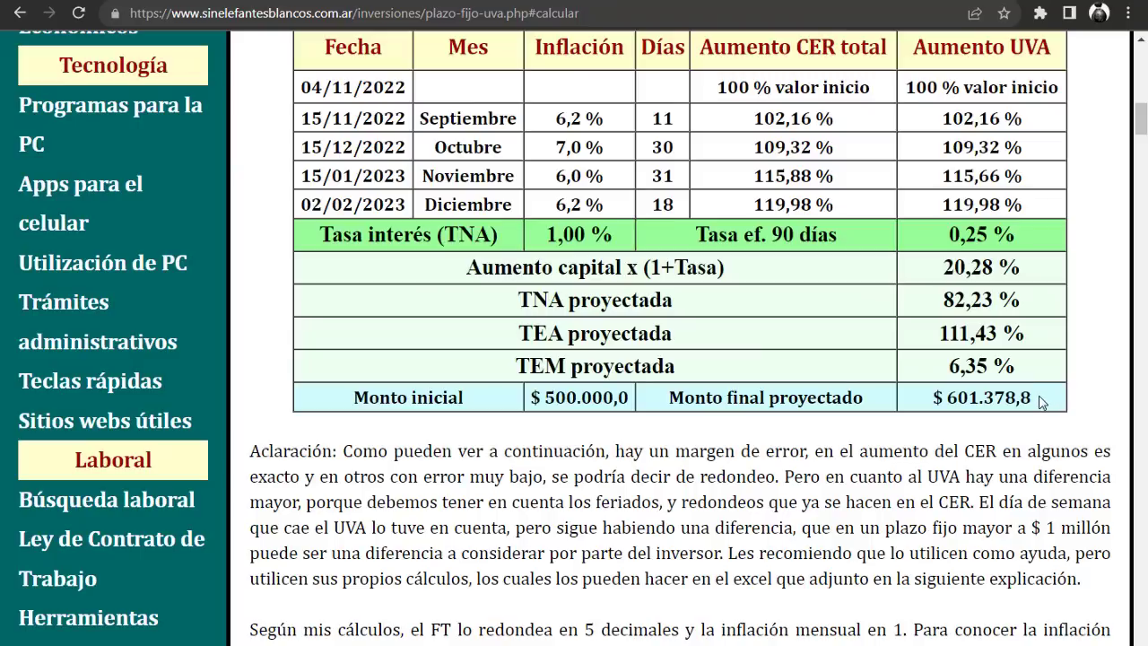
{"action": "left_click_drag", "start_coordinate": [1040, 403], "coordinate": [935, 395]}
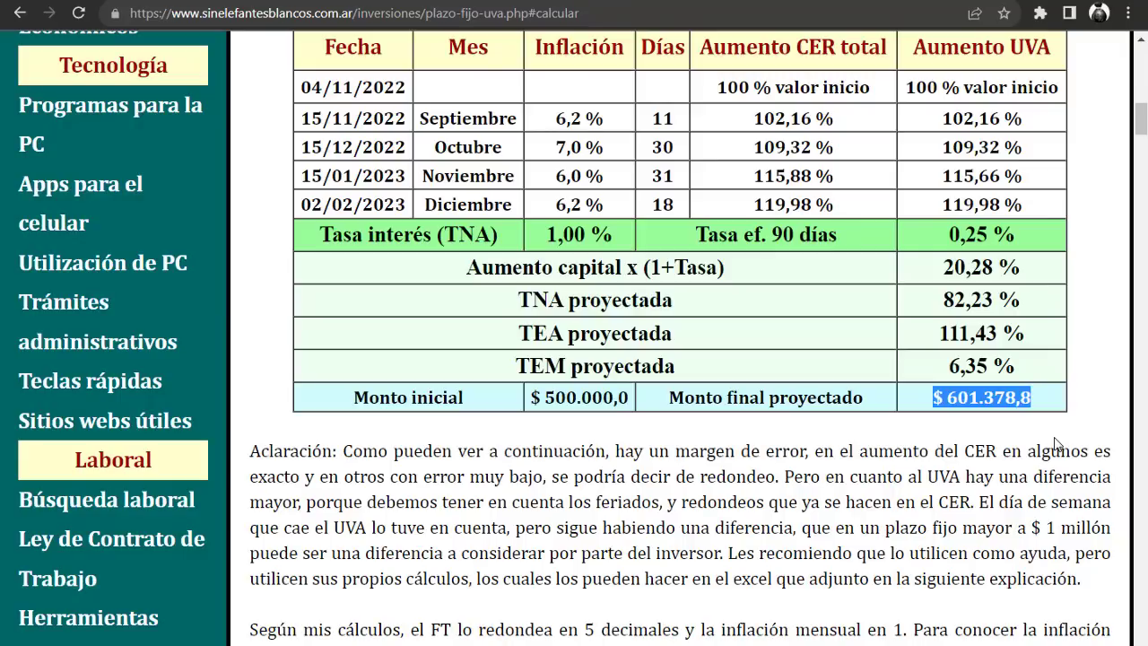
Step: Change the calculator's Fecha actual to 15/11/2022
{"action": "scroll", "coordinate": [1055, 443], "scroll_direction": "up", "scroll_amount": 1}
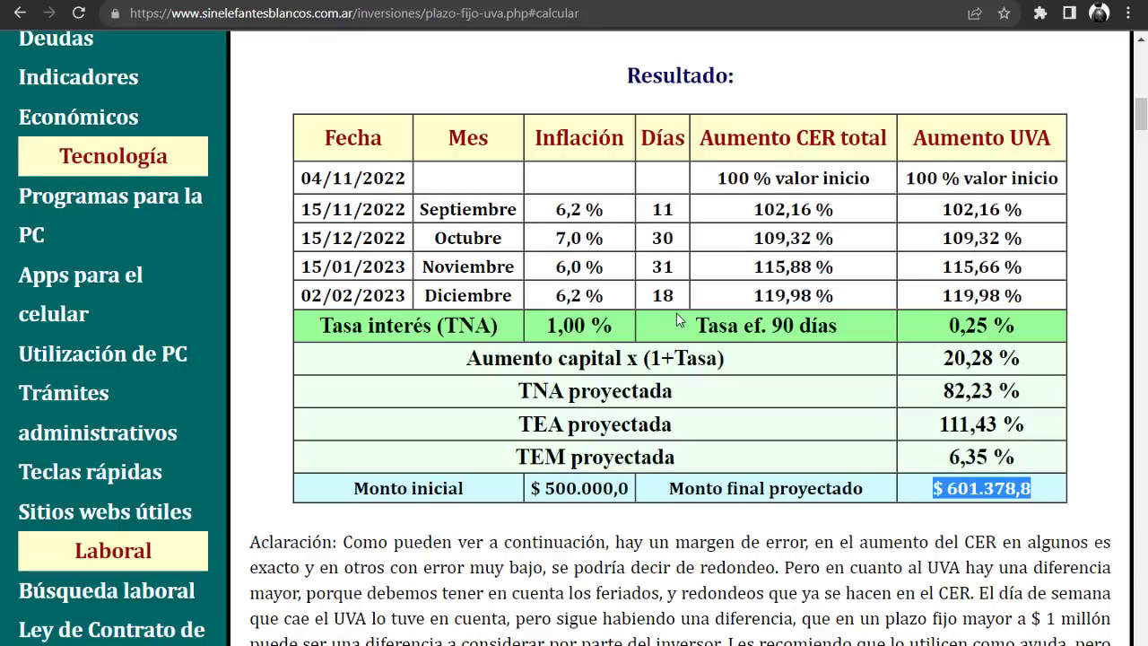
{"action": "scroll", "coordinate": [677, 323], "scroll_direction": "up", "scroll_amount": 6}
{"action": "scroll", "coordinate": [677, 323], "scroll_direction": "up", "scroll_amount": 2}
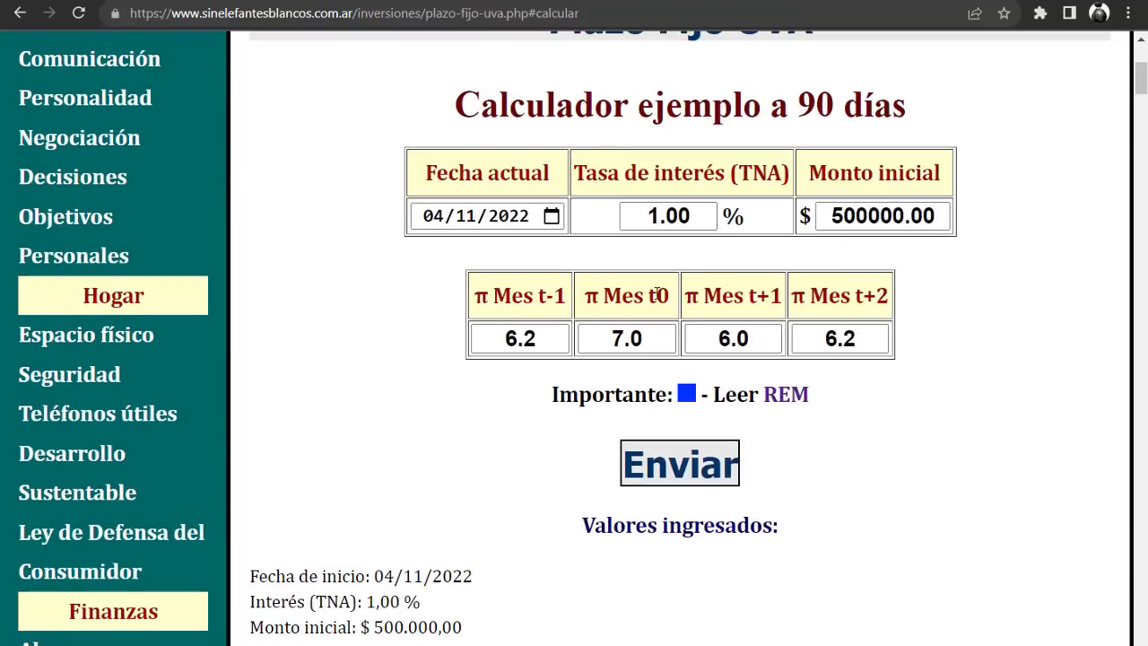
{"action": "left_click", "coordinate": [440, 219]}
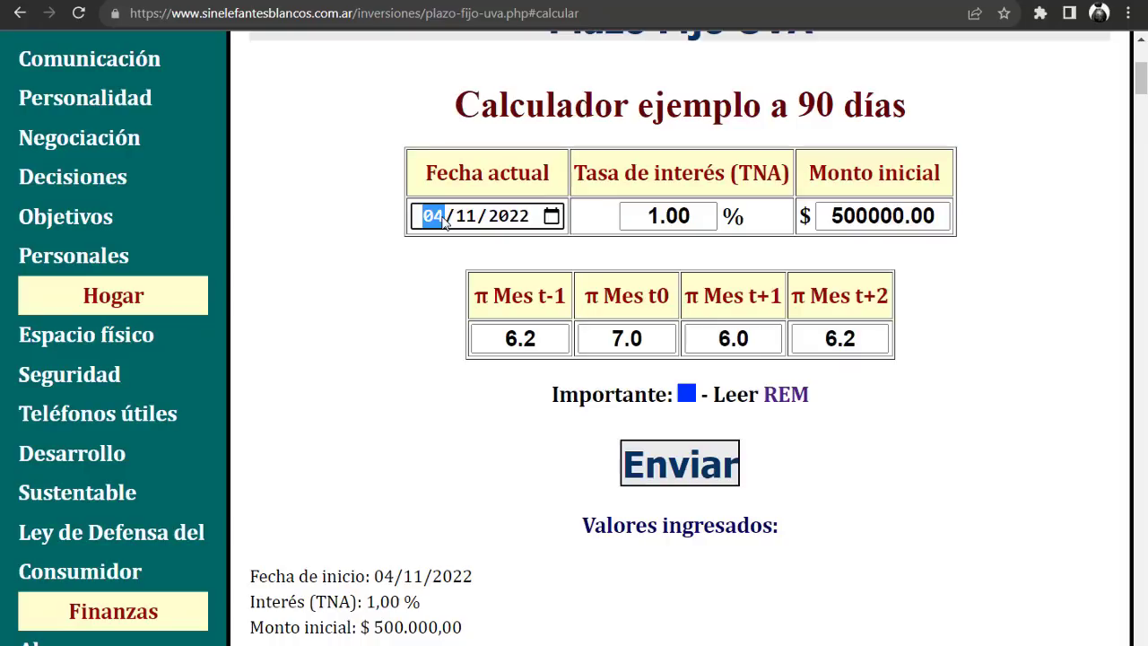
{"action": "type", "text": "15"}
{"action": "scroll", "coordinate": [487, 308], "scroll_direction": "up", "scroll_amount": 1}
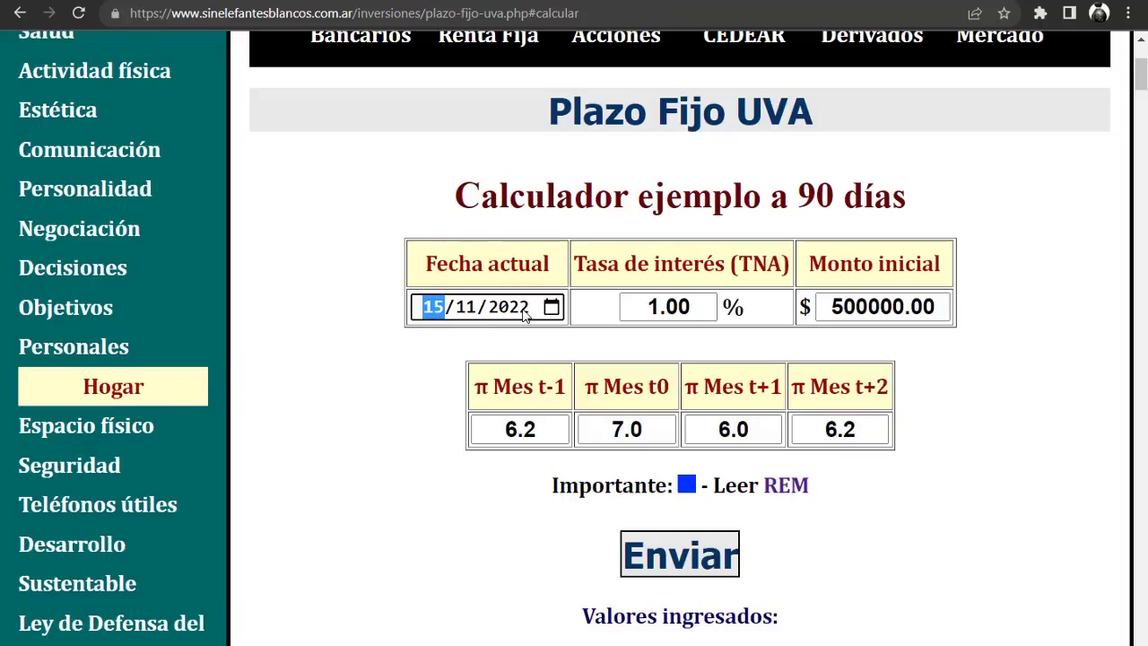
{"action": "left_click", "coordinate": [743, 310]}
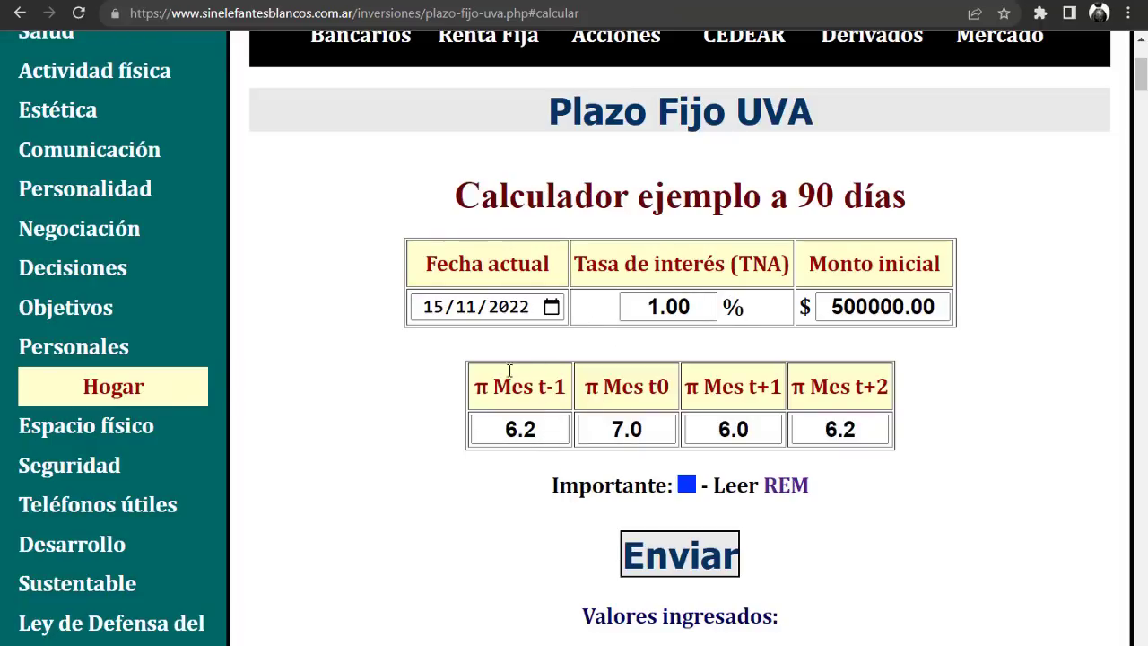
Step: Set the monthly inflation for π Mes t-1 to 7 and for π Mes t0 to 6
{"action": "left_click", "coordinate": [552, 429]}
{"action": "key", "text": "BackSpace"}
{"action": "key", "text": "BackSpace"}
{"action": "key", "text": "BackSpace"}
{"action": "type", "text": "7"}
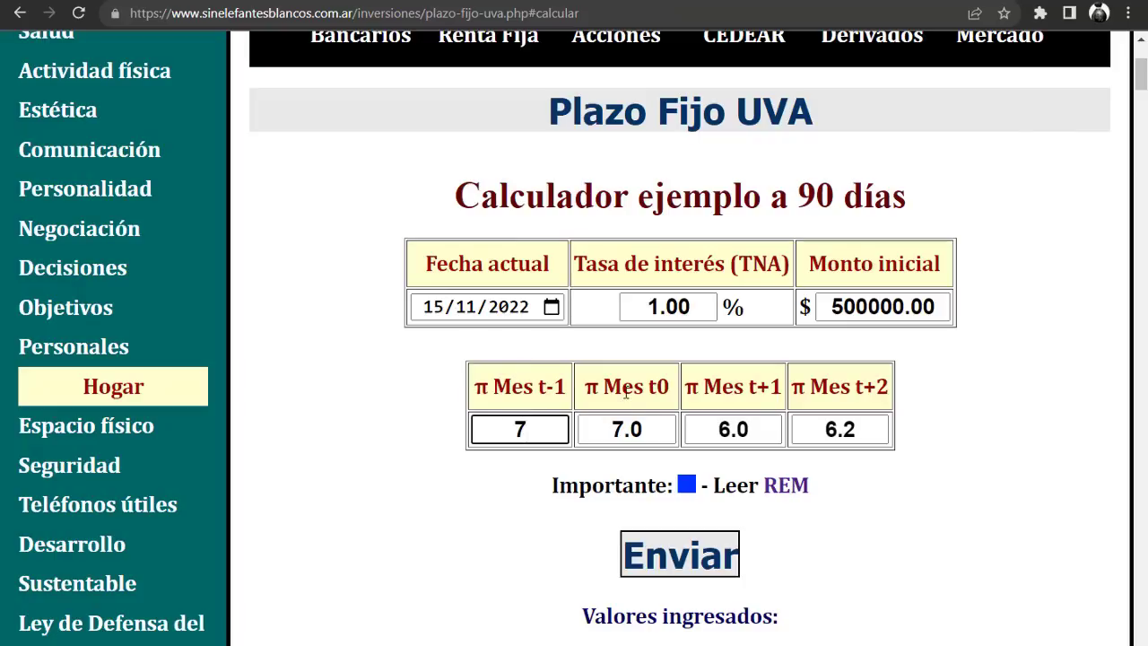
{"action": "left_click", "coordinate": [649, 431]}
{"action": "key", "text": "BackSpace"}
{"action": "key", "text": "BackSpace"}
{"action": "key", "text": "BackSpace"}
{"action": "type", "text": "6"}
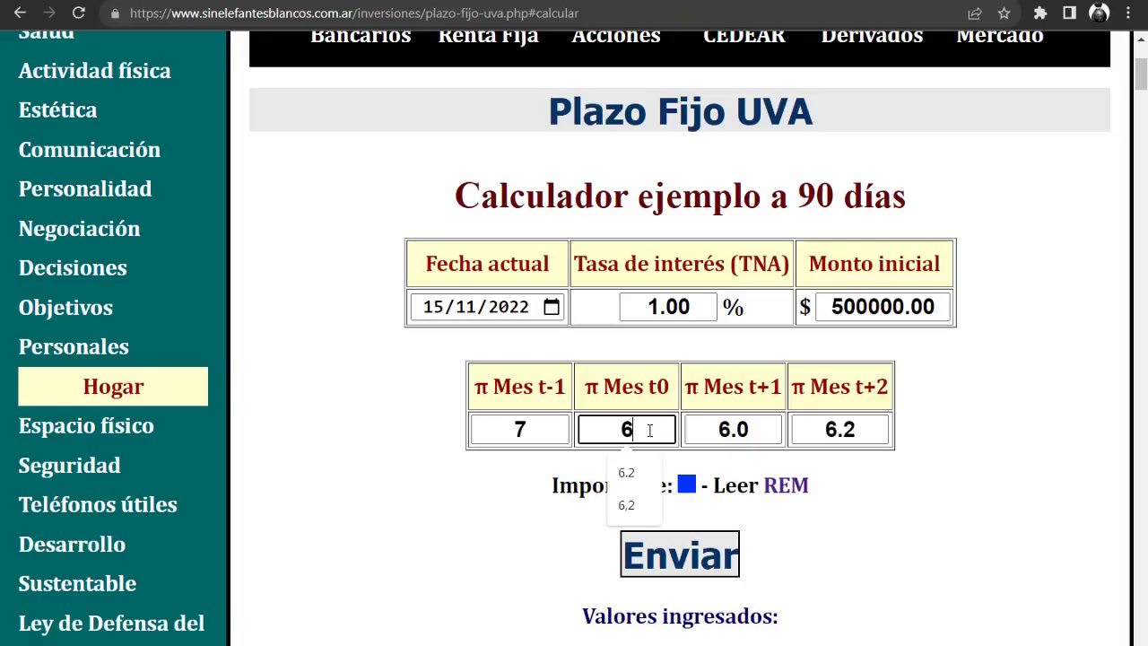
Step: Set the inflation for π Mes t0 to 6,2, recalculate the 90-day projection and highlight the December inflation among the entered values
{"action": "type", "text": ",2"}
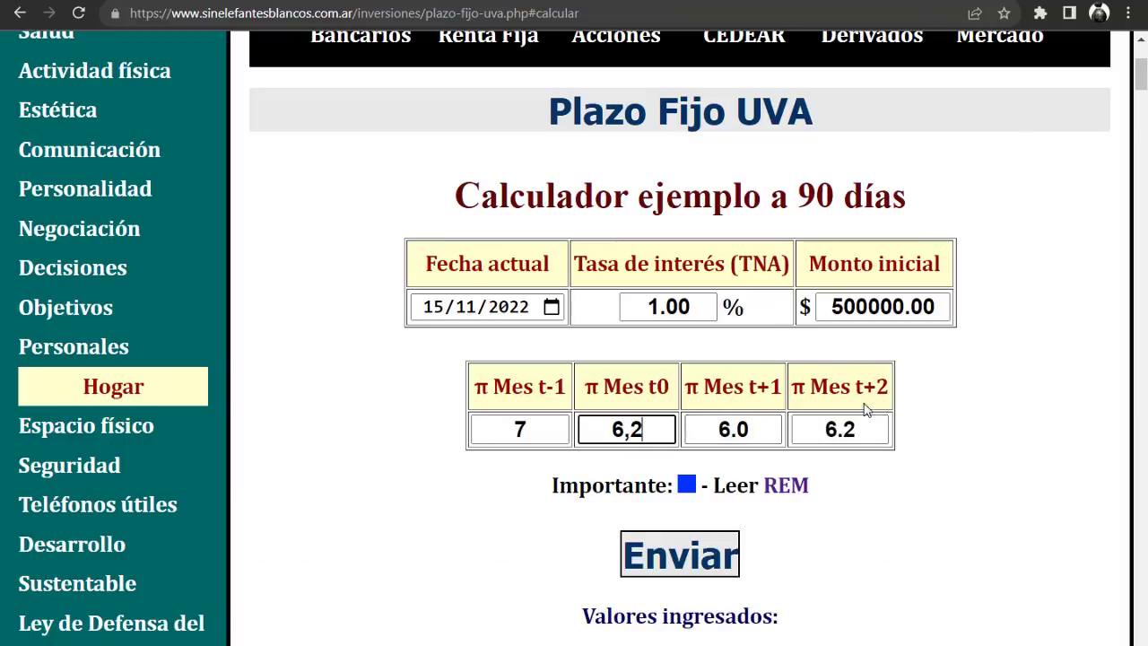
{"action": "left_click", "coordinate": [689, 565]}
{"action": "left_click_drag", "start_coordinate": [427, 247], "coordinate": [522, 247]}
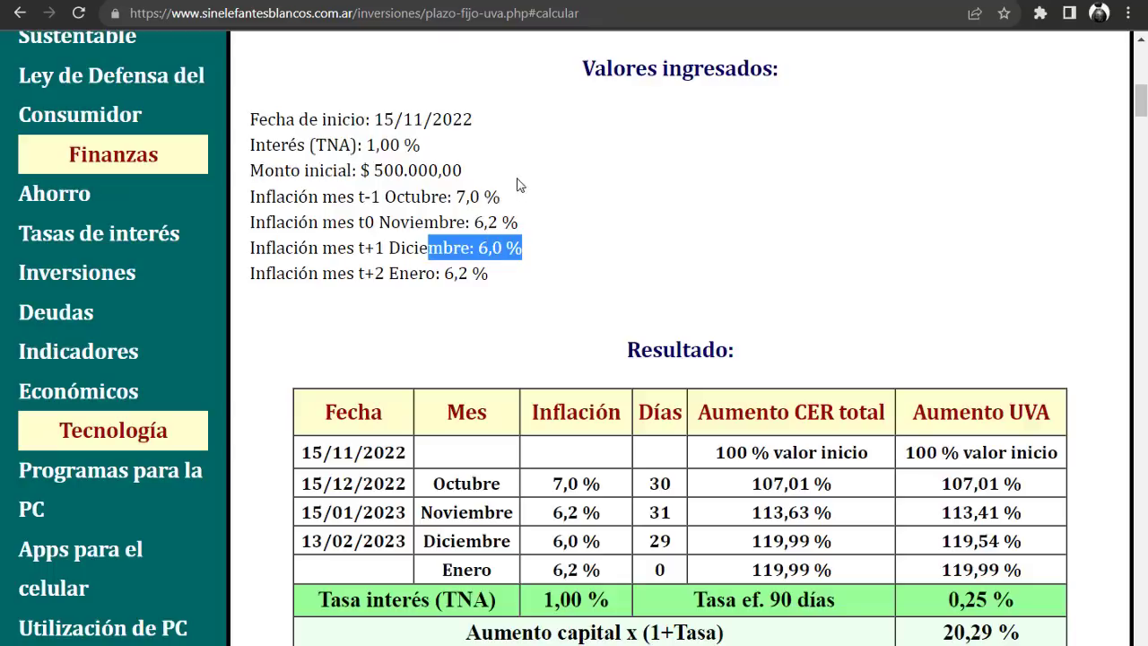
Step: Review the results table by highlighting the October inflation, the days for November and December, and the December row's date
{"action": "scroll", "coordinate": [608, 323], "scroll_direction": "down", "scroll_amount": 1}
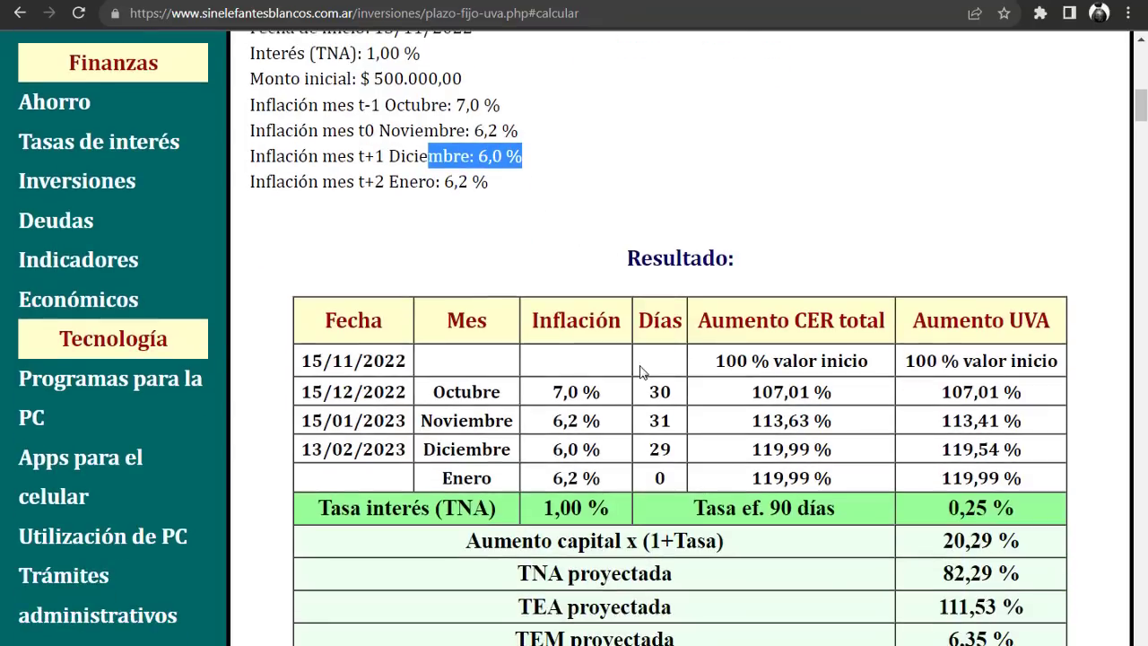
{"action": "left_click_drag", "start_coordinate": [680, 399], "coordinate": [536, 392]}
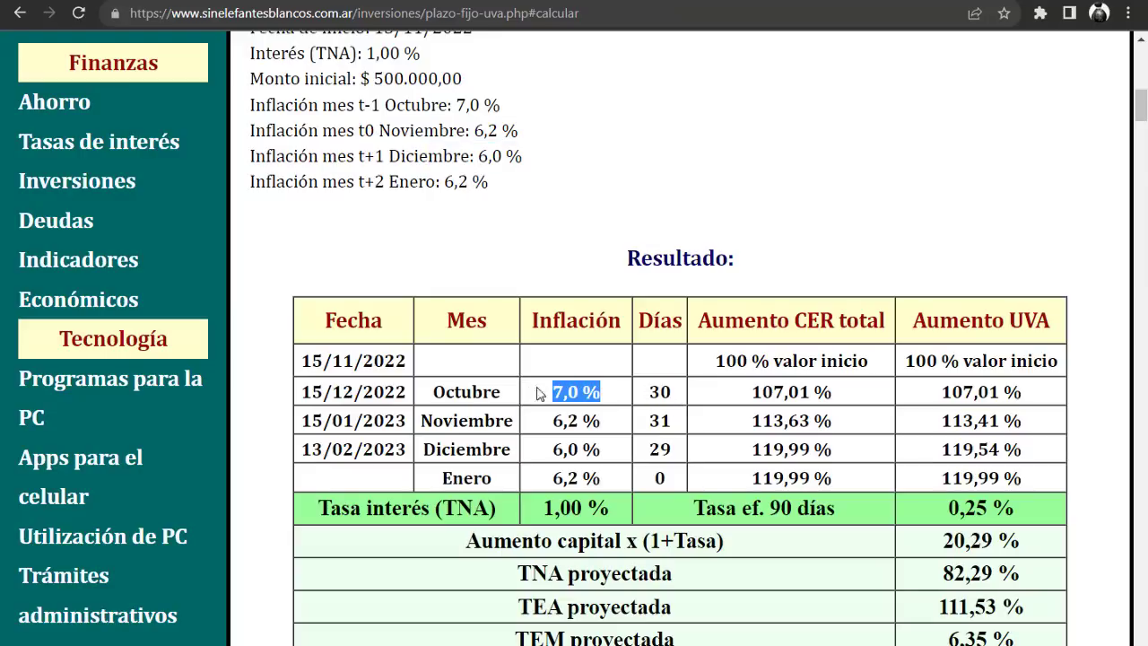
{"action": "left_click_drag", "start_coordinate": [671, 417], "coordinate": [639, 421]}
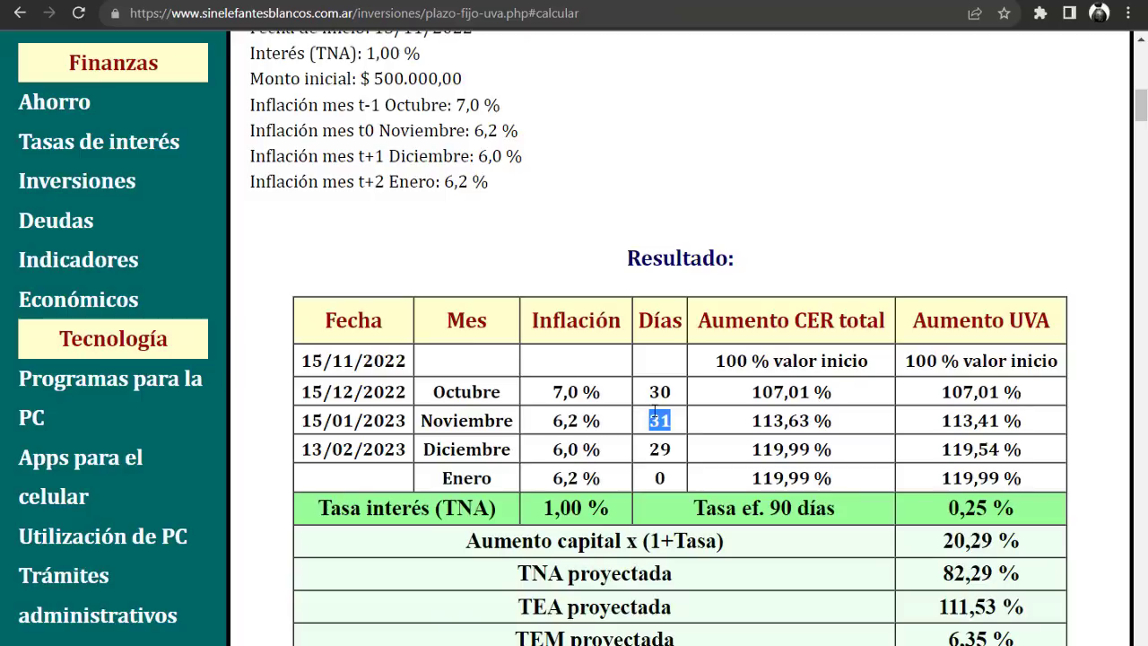
{"action": "left_click", "coordinate": [674, 459]}
{"action": "left_click_drag", "start_coordinate": [673, 459], "coordinate": [647, 450]}
{"action": "left_click_drag", "start_coordinate": [313, 448], "coordinate": [418, 456]}
{"action": "triple_click", "coordinate": [397, 448]}
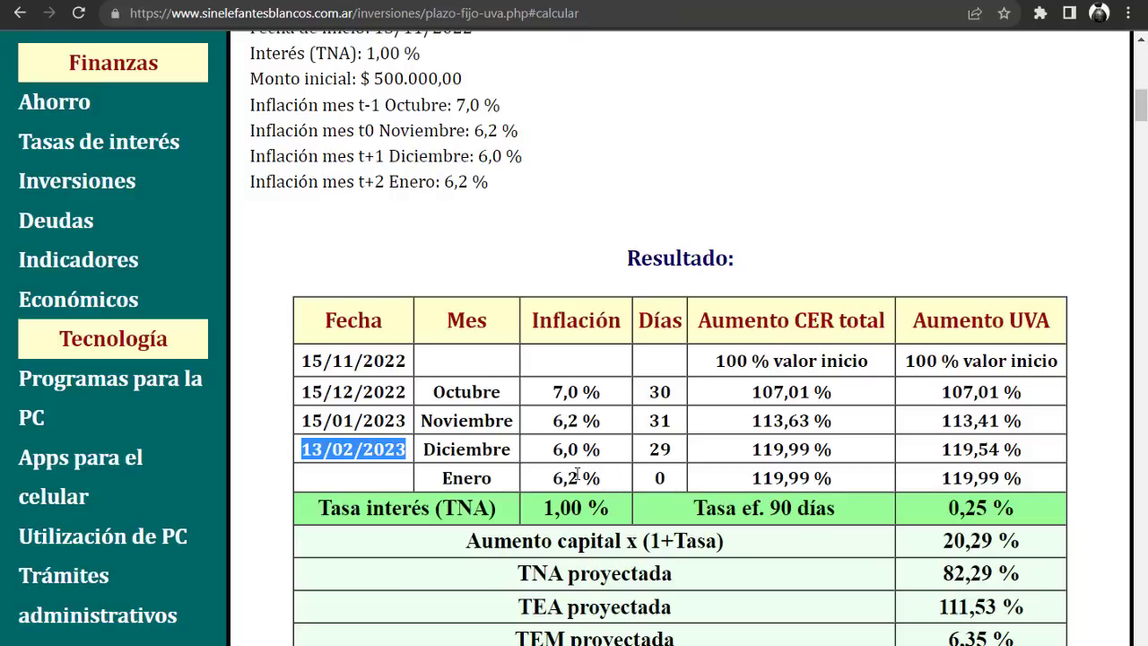
Step: Highlight the Enero row's month and the Monto final proyectado amount in the results table
{"action": "double_click", "coordinate": [466, 478]}
{"action": "scroll", "coordinate": [467, 478], "scroll_direction": "down", "scroll_amount": 1}
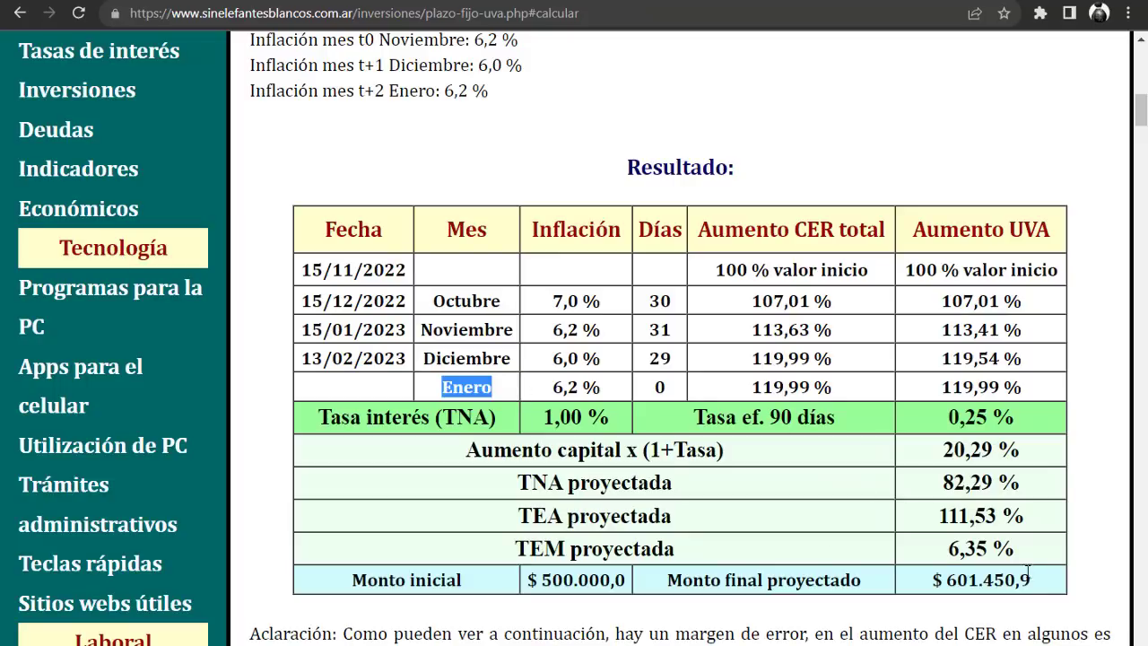
{"action": "left_click_drag", "start_coordinate": [1038, 581], "coordinate": [918, 584]}
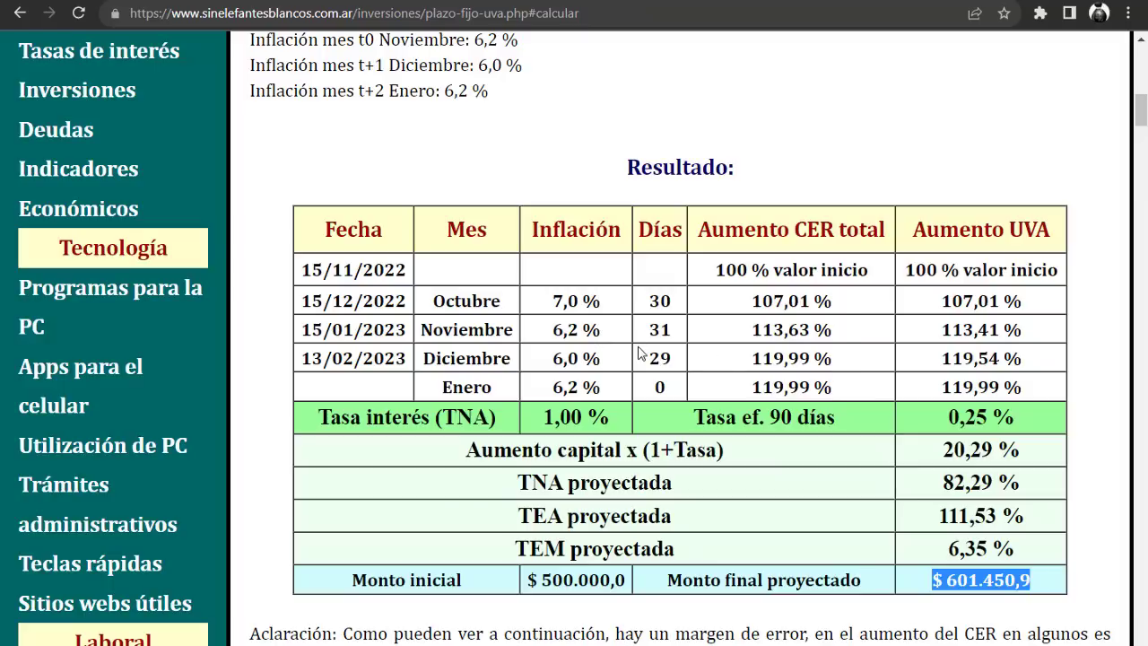
Step: Check the November annual and monthly rates in C32 and D32 of the Excel sheet, then return to the November inflation in the browser calculator
{"action": "key", "text": "alt+Tab"}
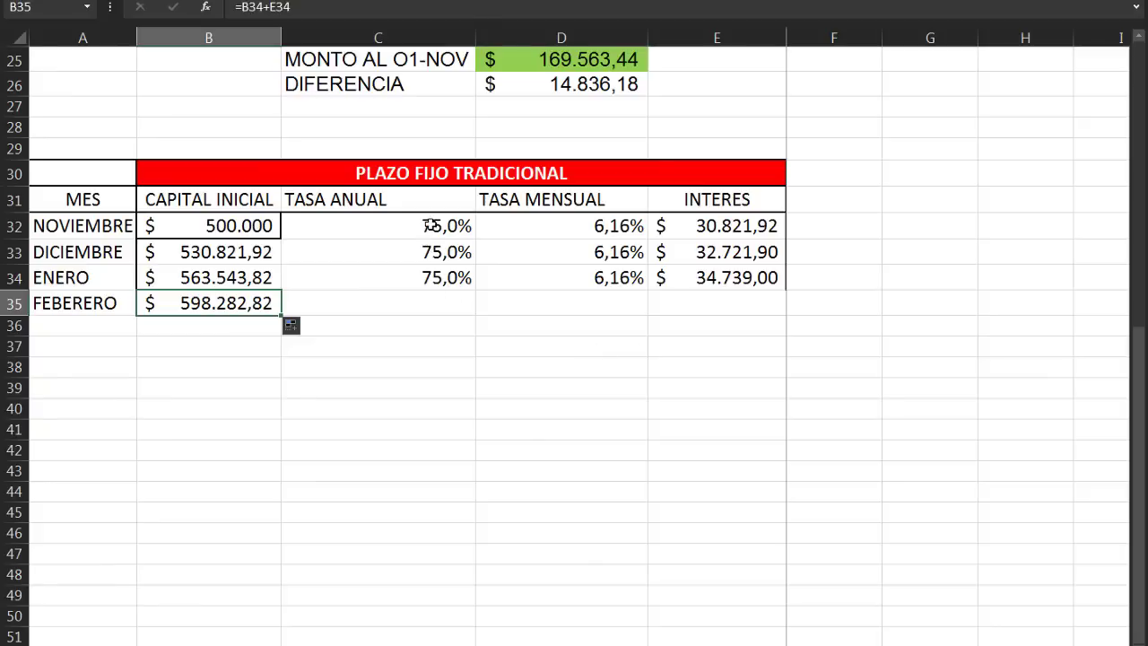
{"action": "left_click", "coordinate": [431, 225]}
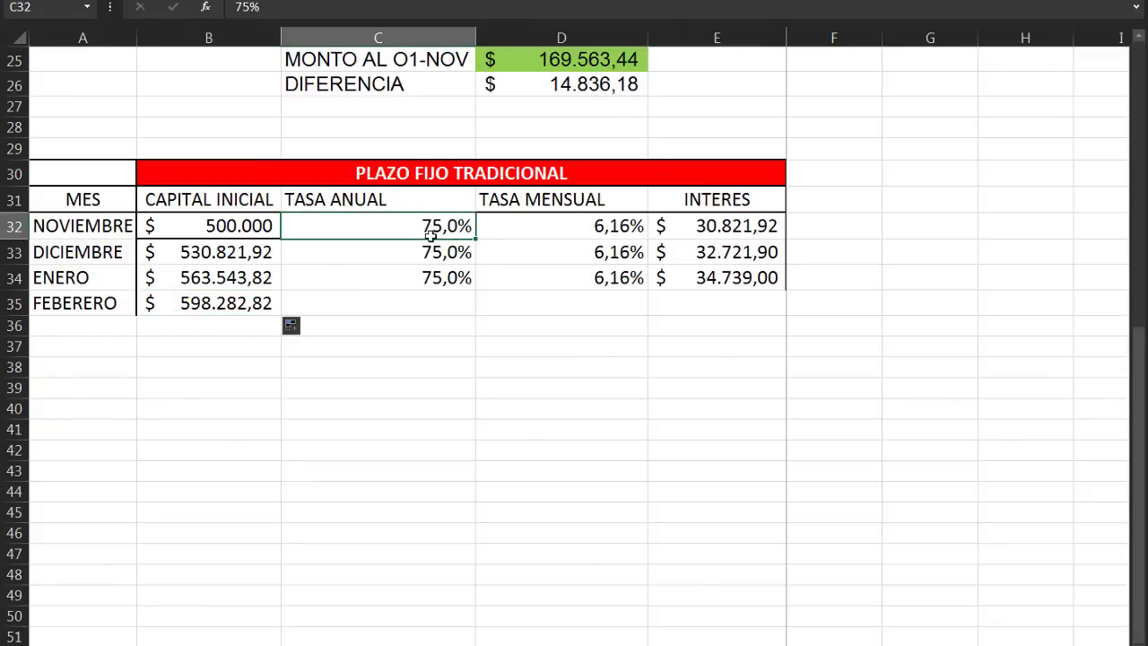
{"action": "left_click", "coordinate": [619, 230]}
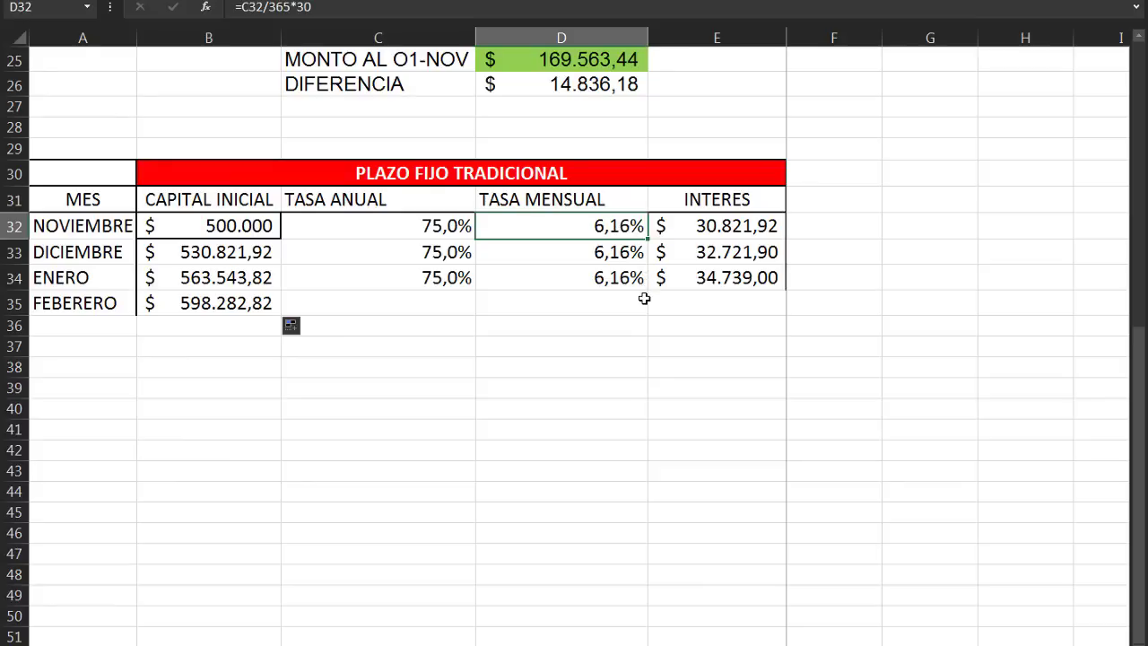
{"action": "key", "text": "alt+Tab"}
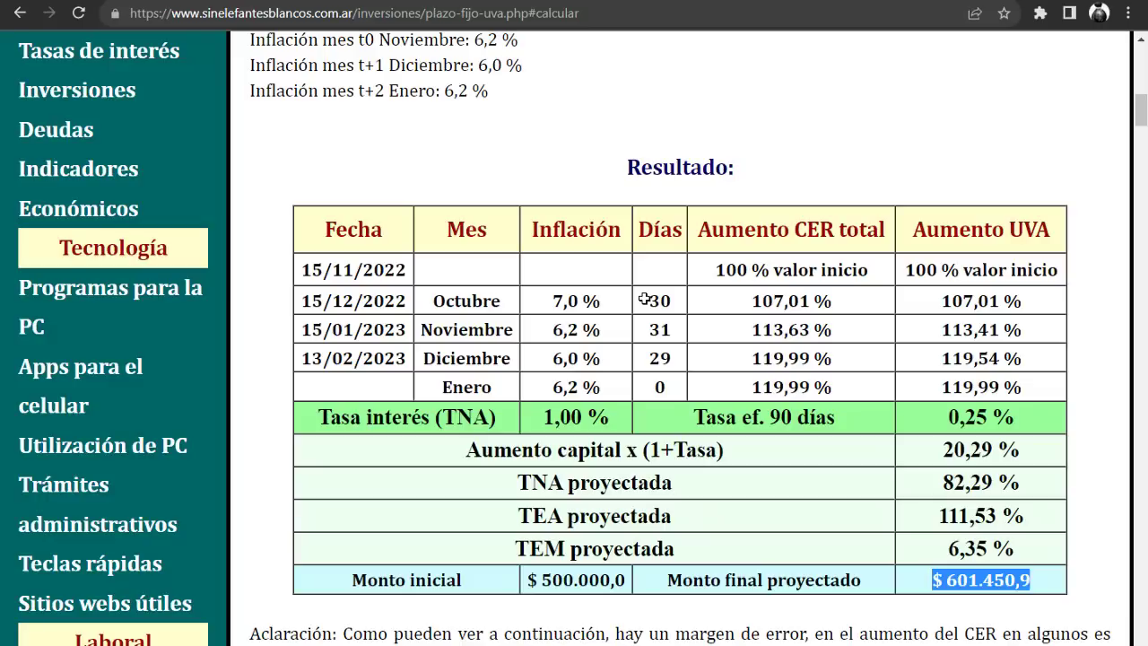
{"action": "left_click", "coordinate": [572, 329]}
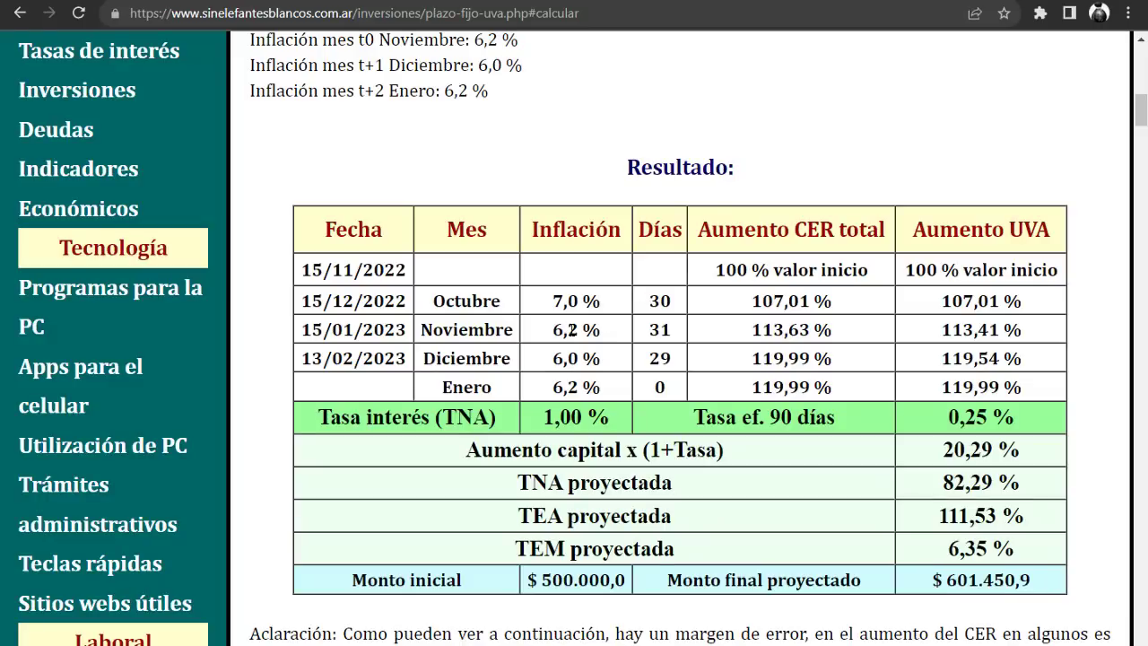